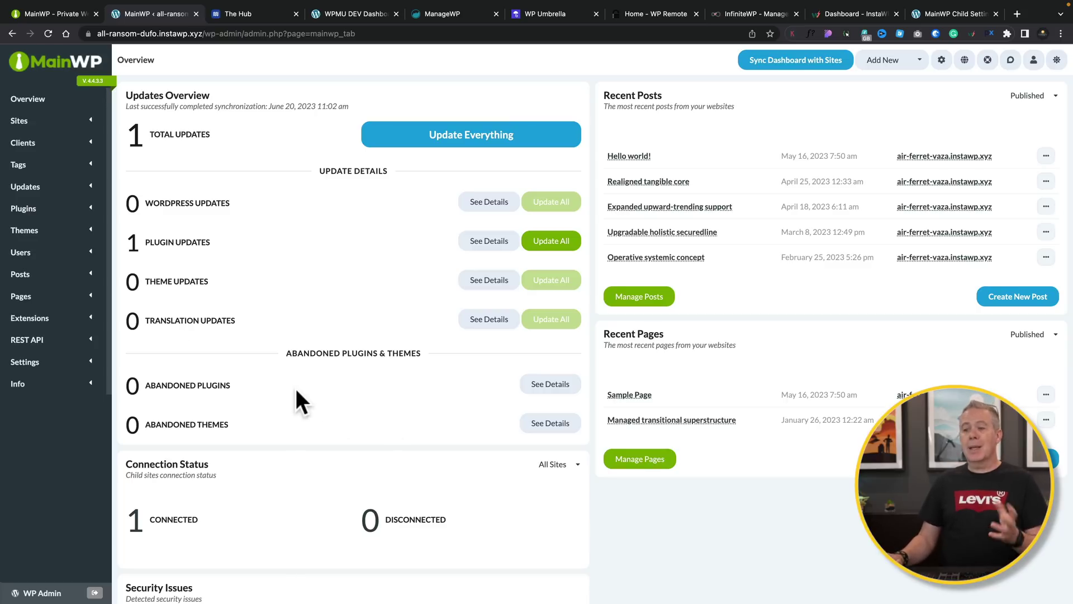
Review the Overview widgets, then open the details of the 1 pending plugin update.
scroll(248, 488, down, 3)
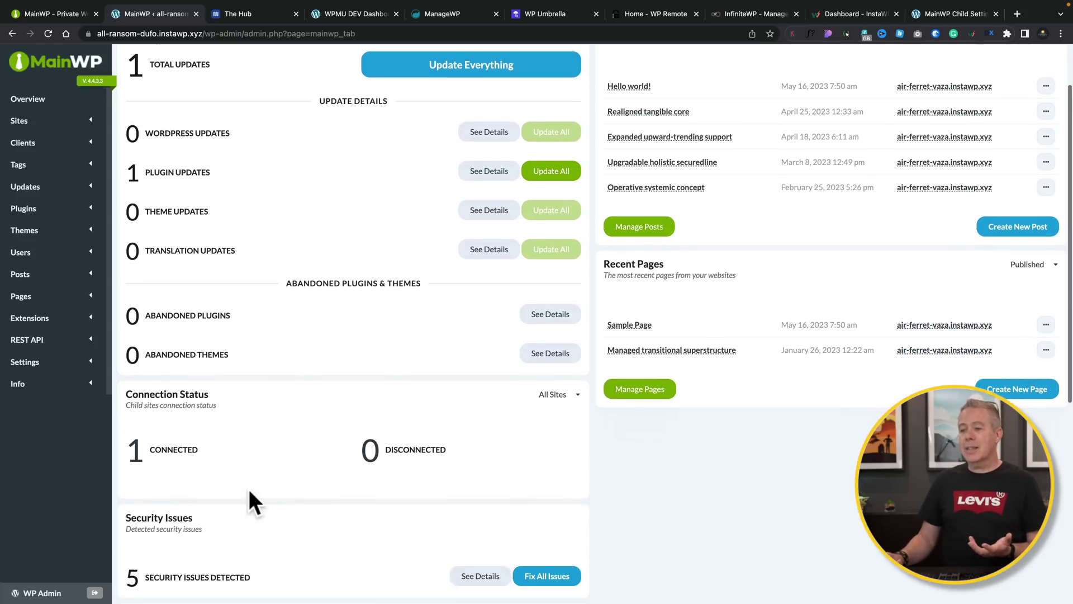
scroll(249, 488, down, 1)
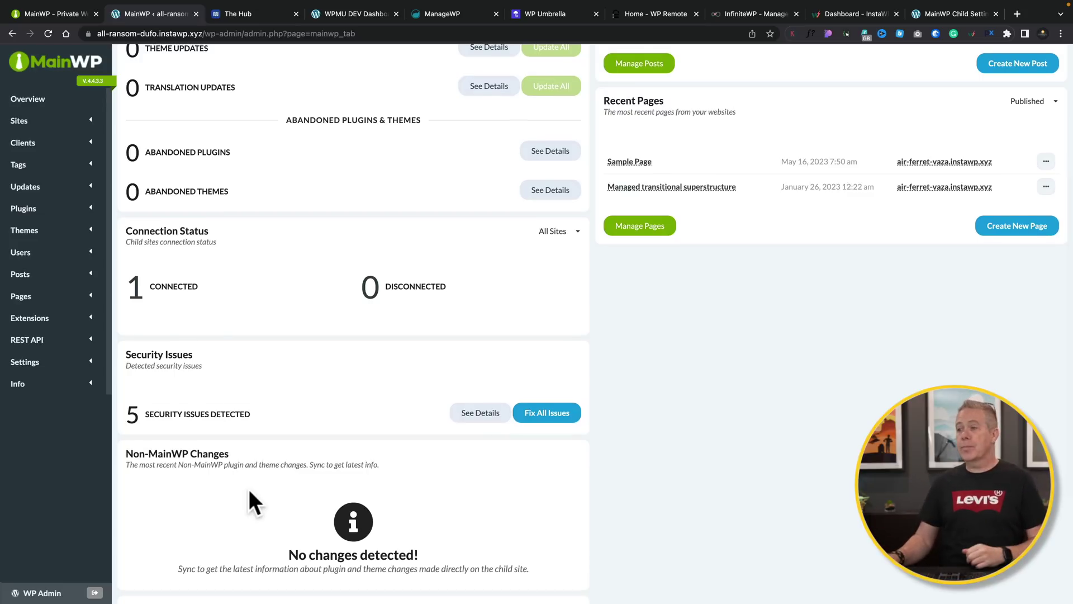
scroll(249, 489, up, 4)
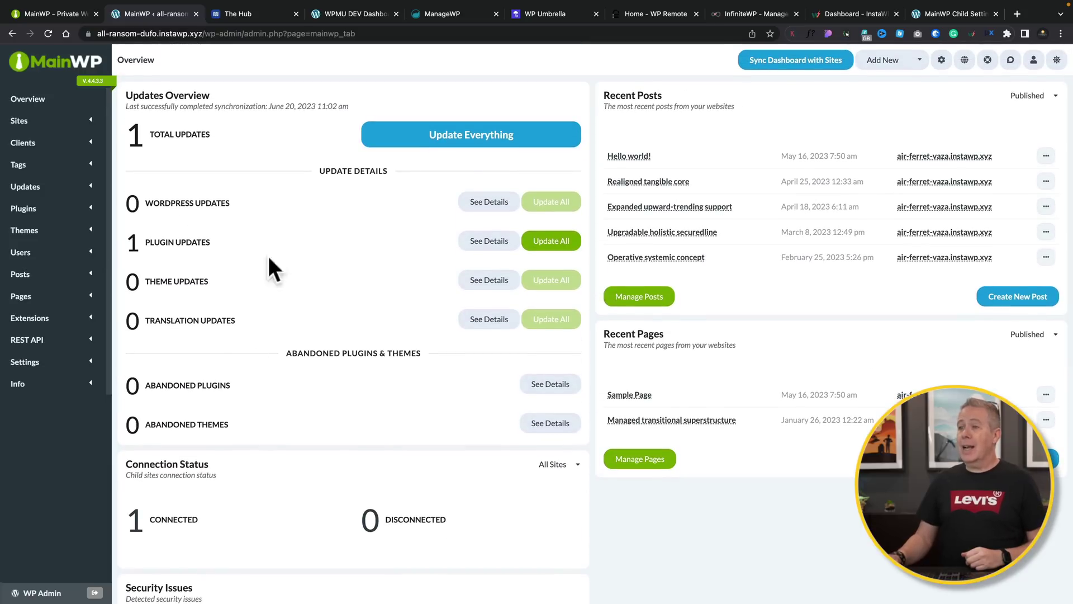
click(487, 248)
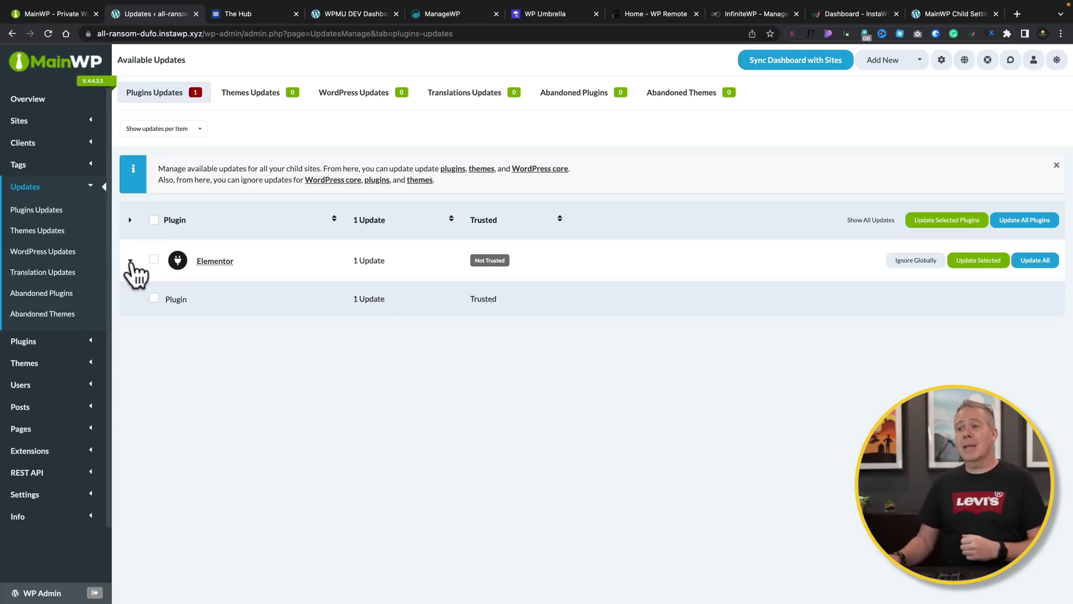
Update Elementor on air-ferret-vaza.instawp.xyz to 3.14.0 and return to the dashboard Overview.
click(131, 261)
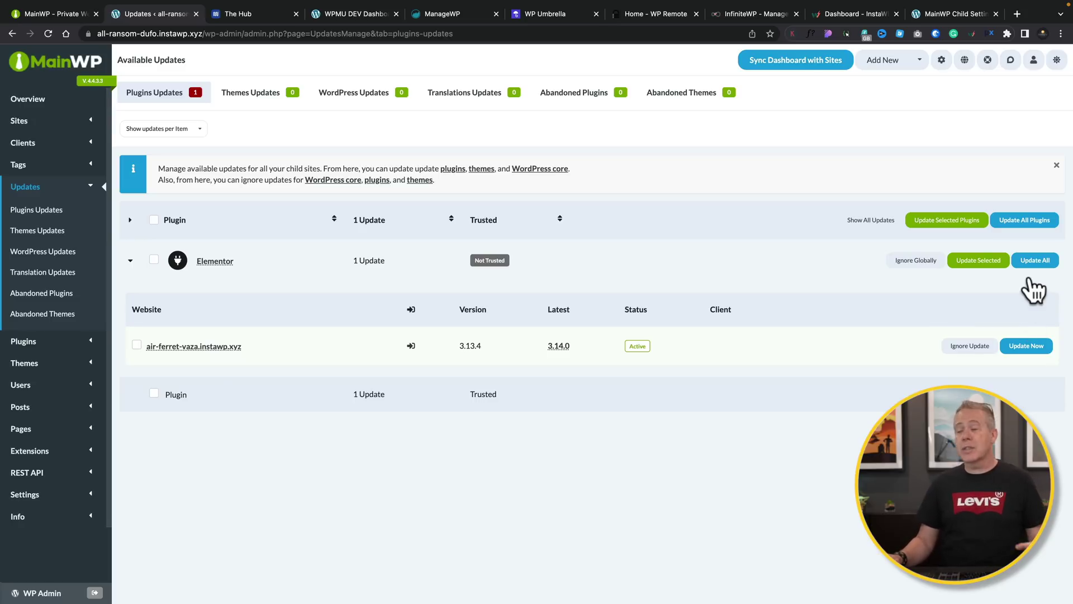
click(1026, 346)
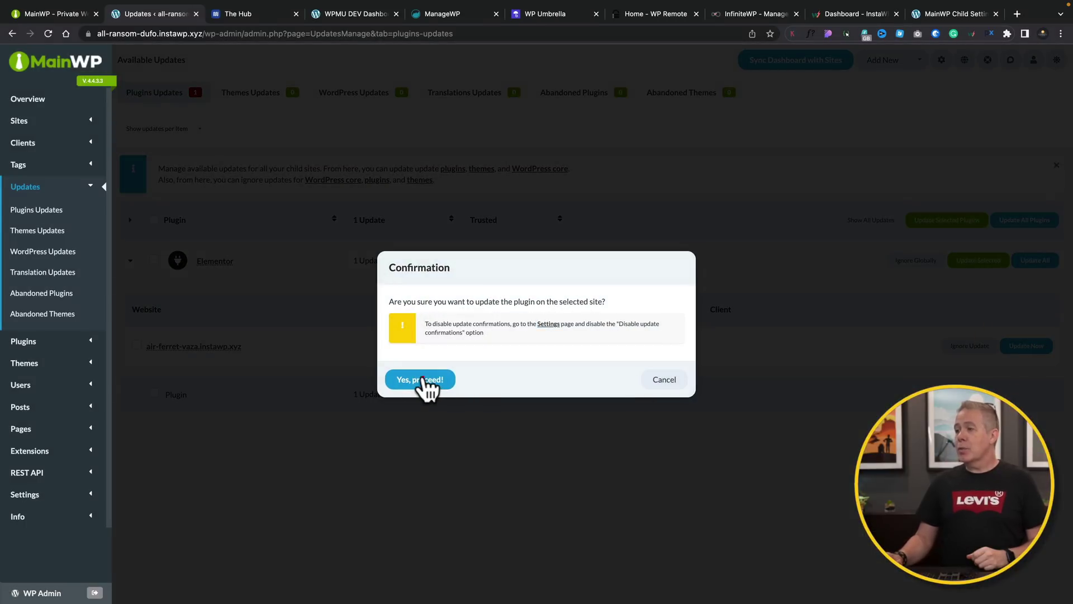
click(423, 380)
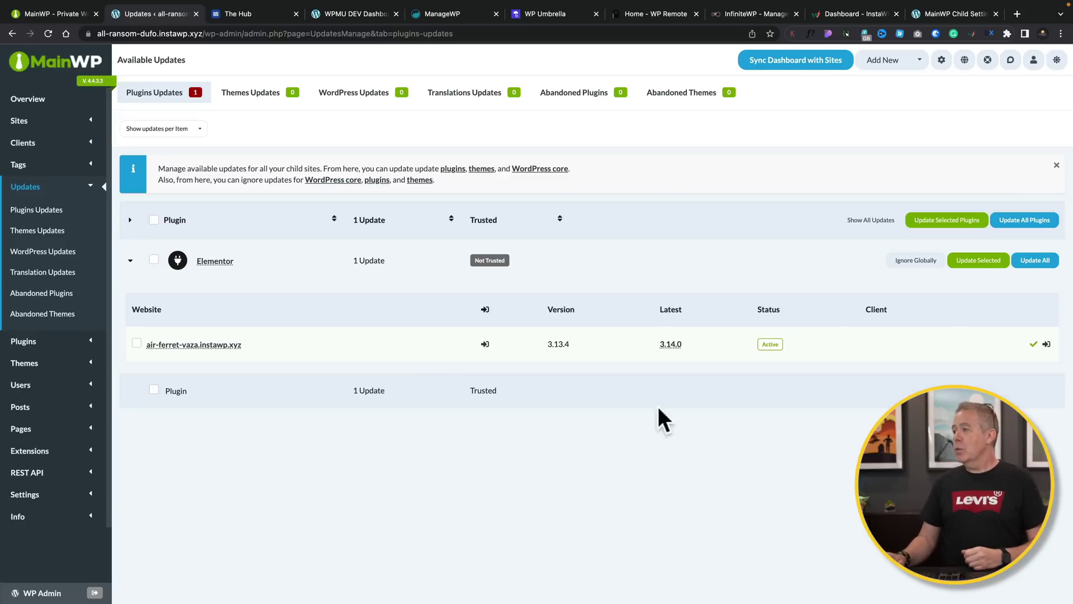
click(34, 100)
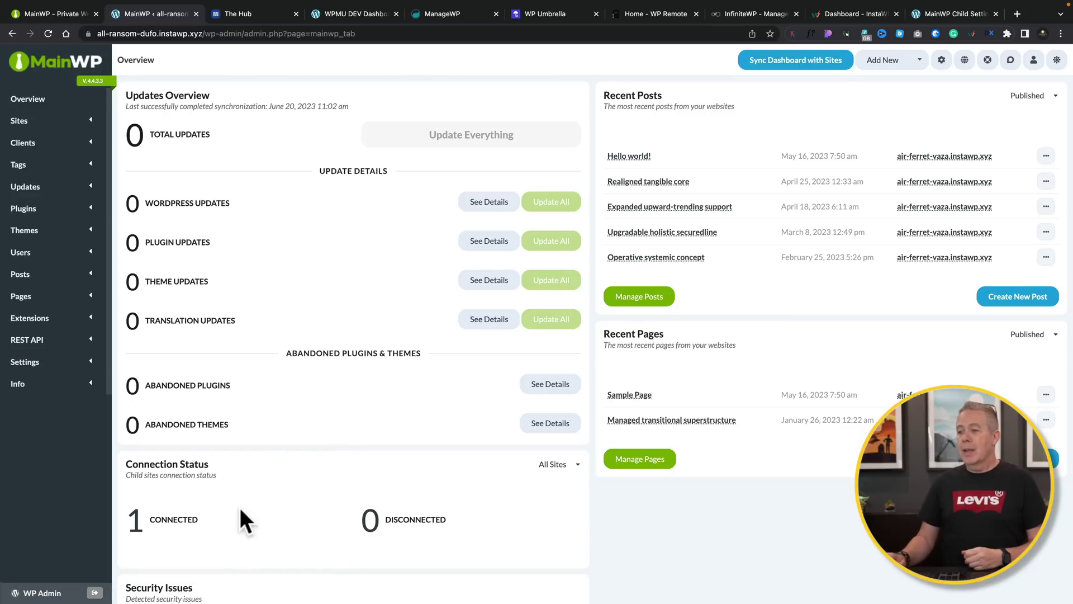
Open the security issue details for air-ferret-vaza.instawp.xyz from the Security Issues panel.
scroll(239, 508, down, 4)
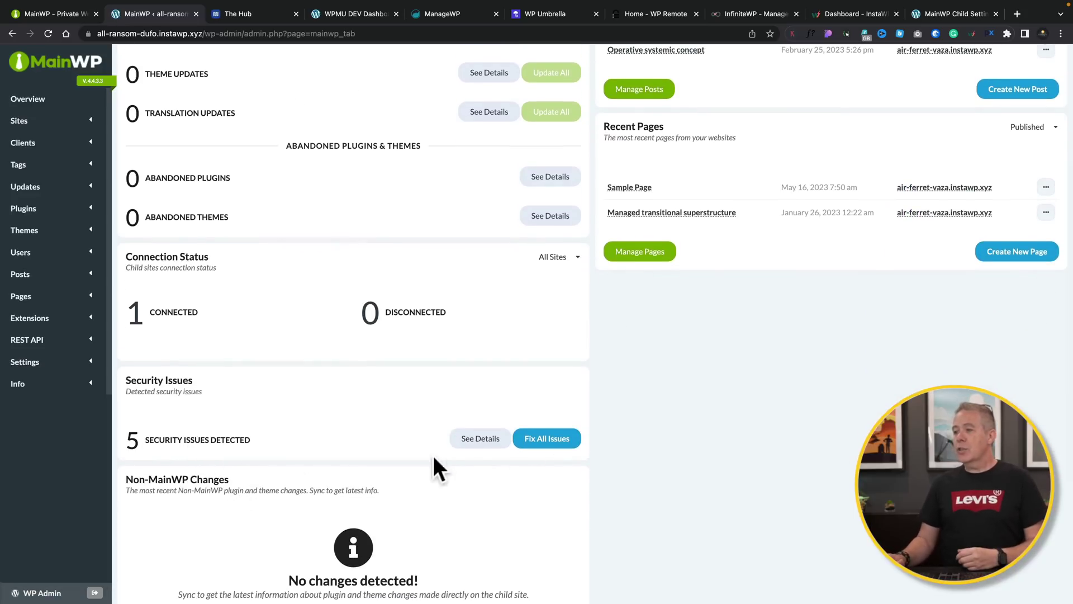
click(476, 442)
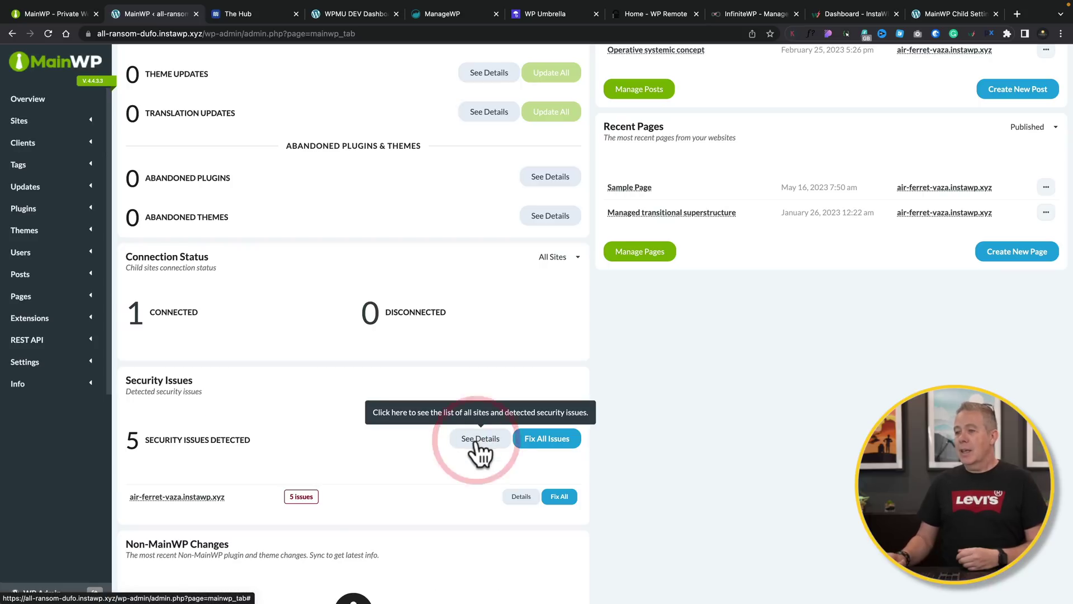
scroll(455, 492, down, 3)
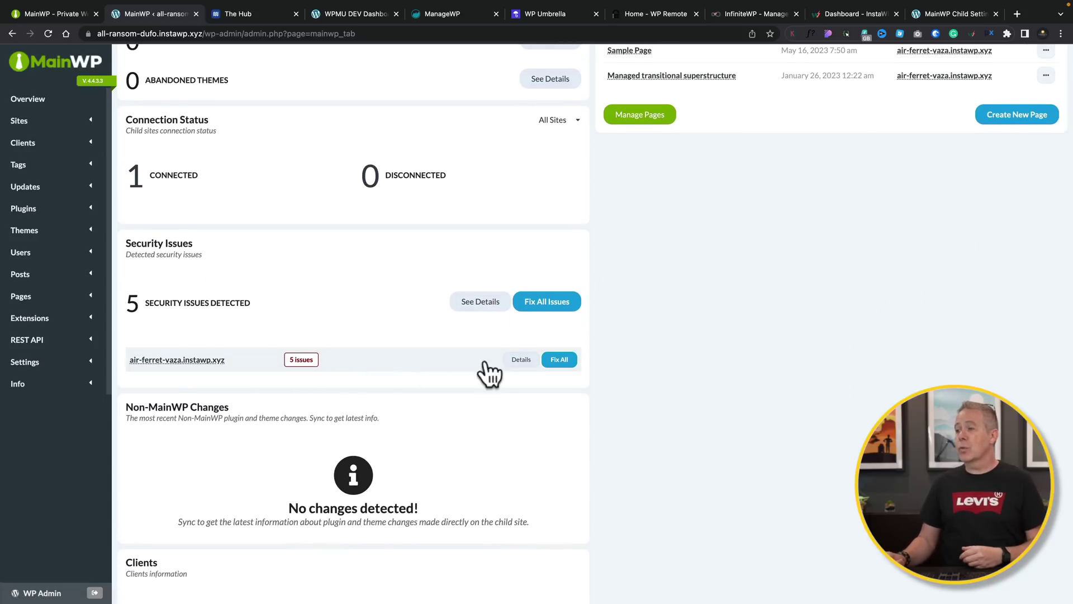
click(522, 361)
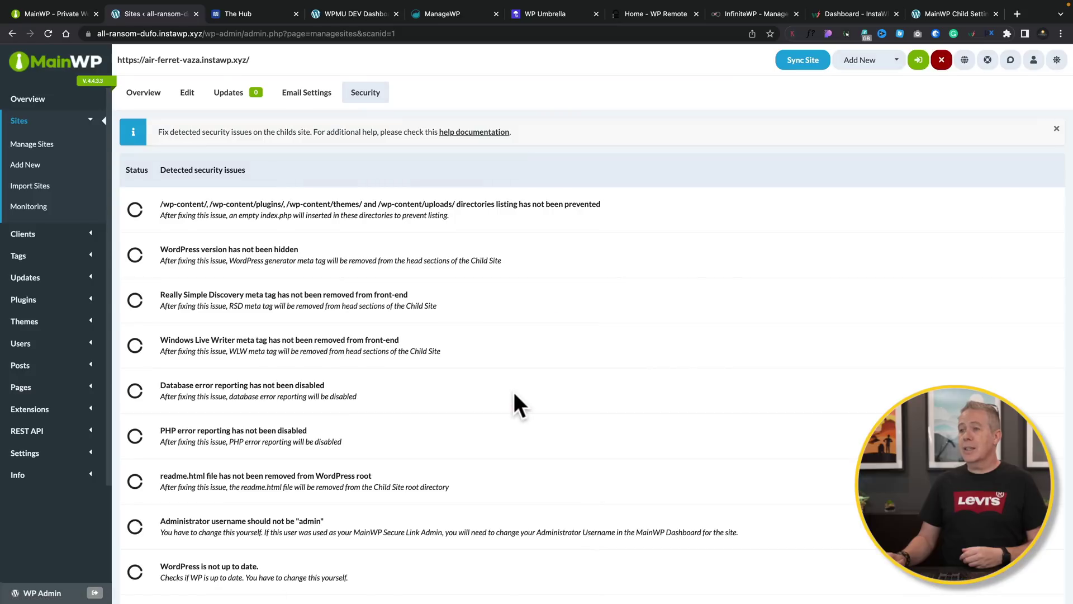
Look through the site's security checks, then go back to the dashboard Overview.
scroll(514, 393, down, 2)
scroll(514, 392, down, 2)
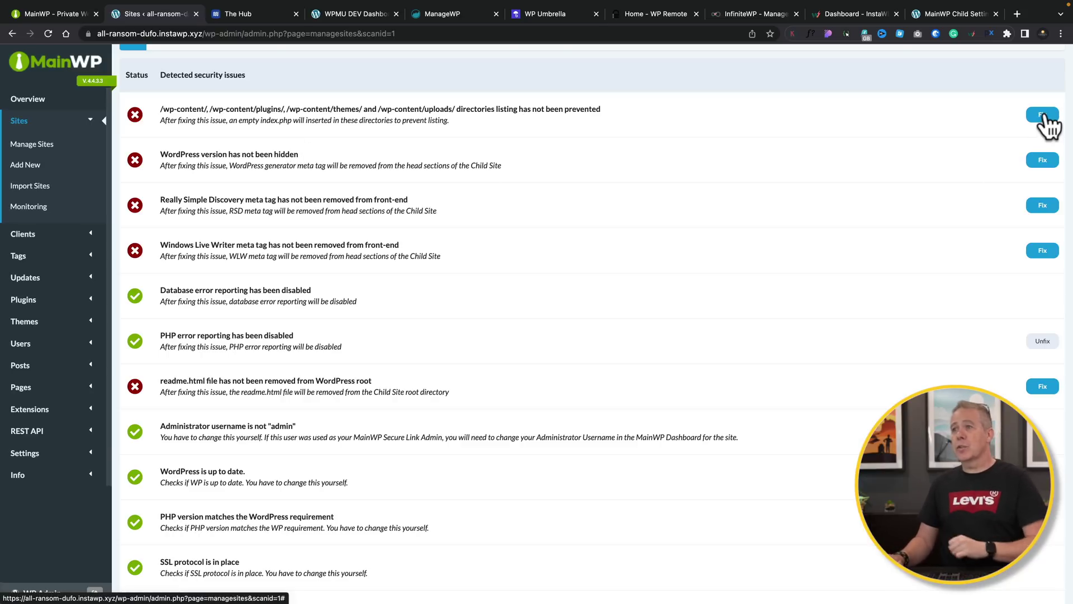
scroll(944, 189, up, 2)
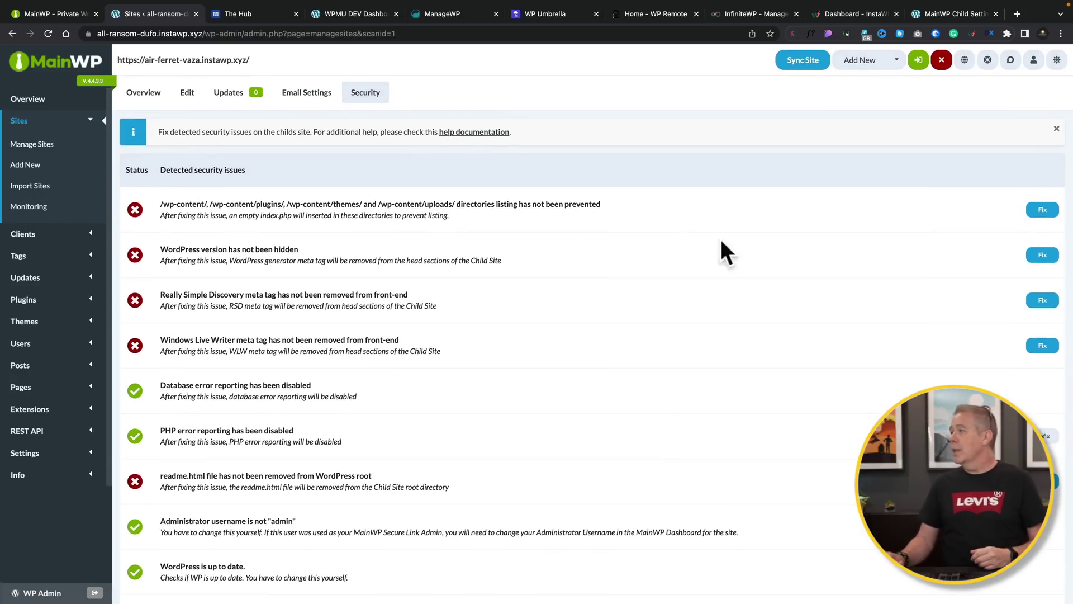
click(17, 100)
scroll(507, 344, down, 3)
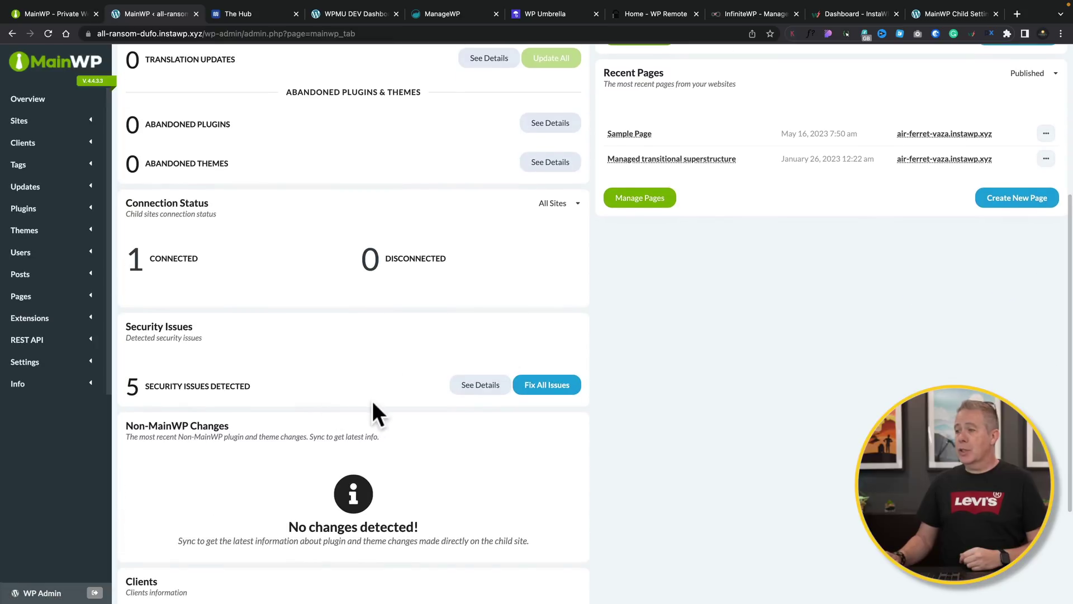
Fix all 5 detected security issues, then view the pending Elementor Pro update.
click(547, 385)
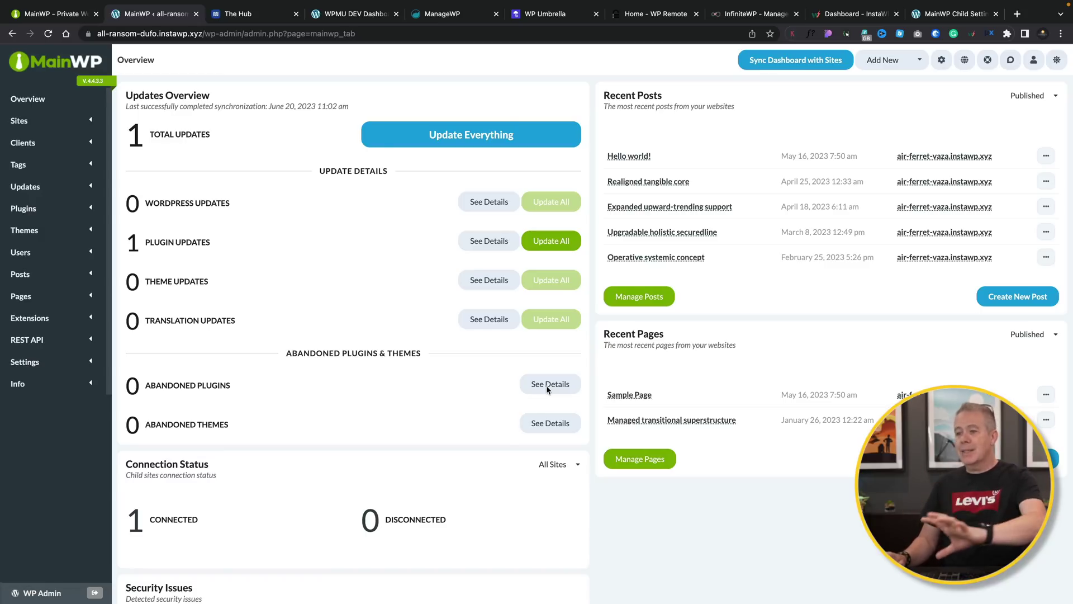
scroll(546, 384, down, 5)
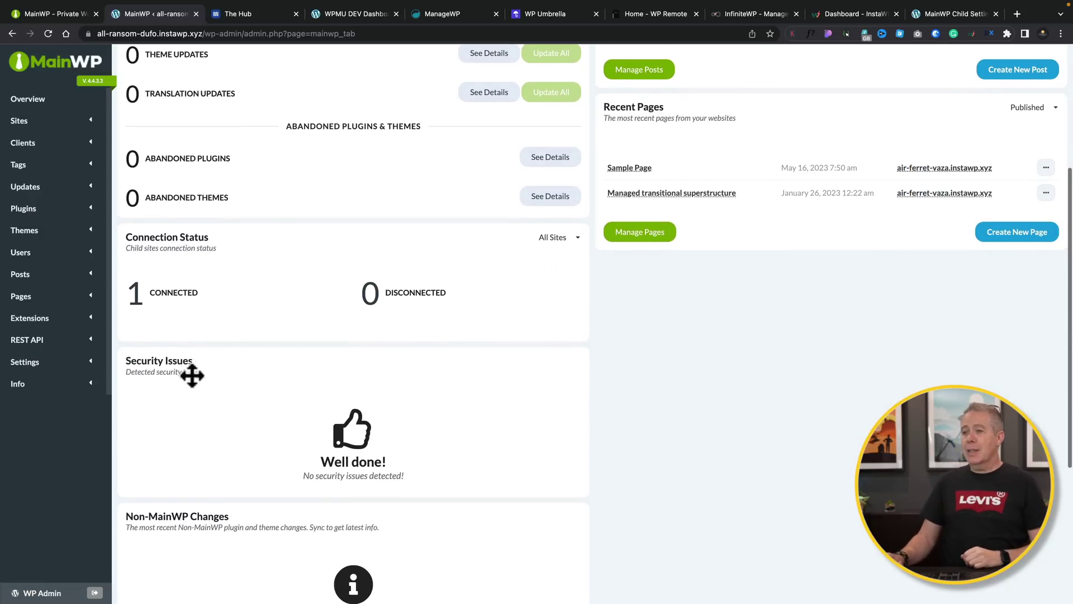
scroll(241, 380, up, 5)
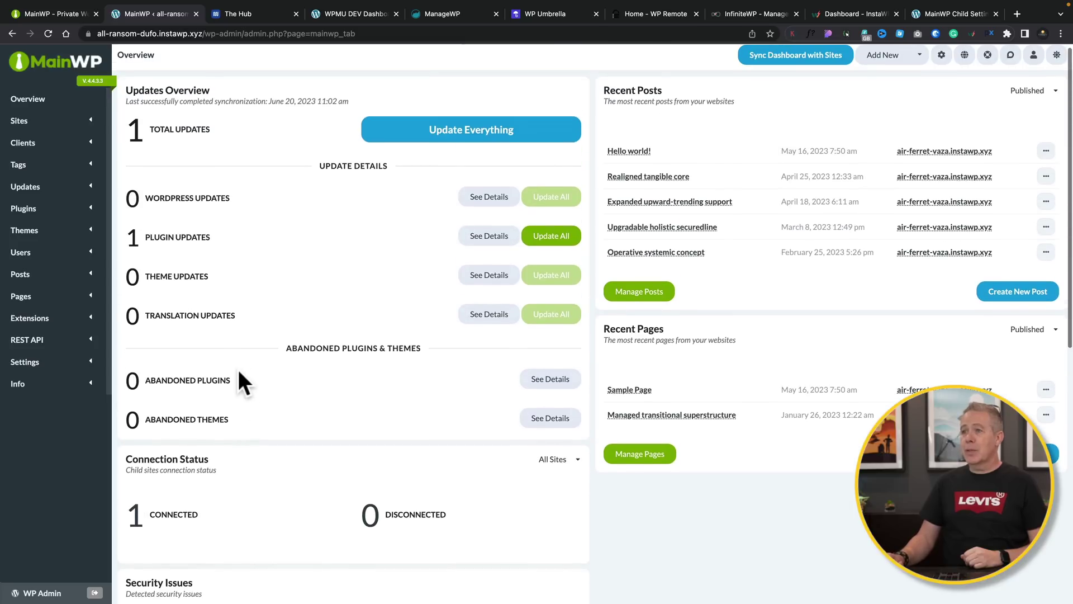
click(491, 239)
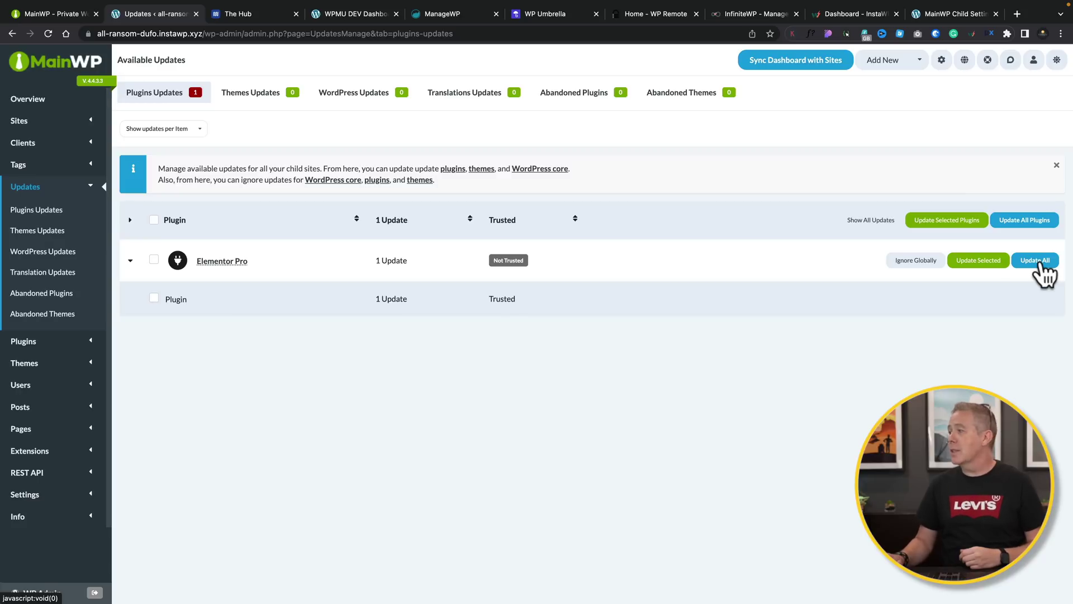
Update Elementor Pro on all child sites and go to the Manage Posts page.
click(1037, 262)
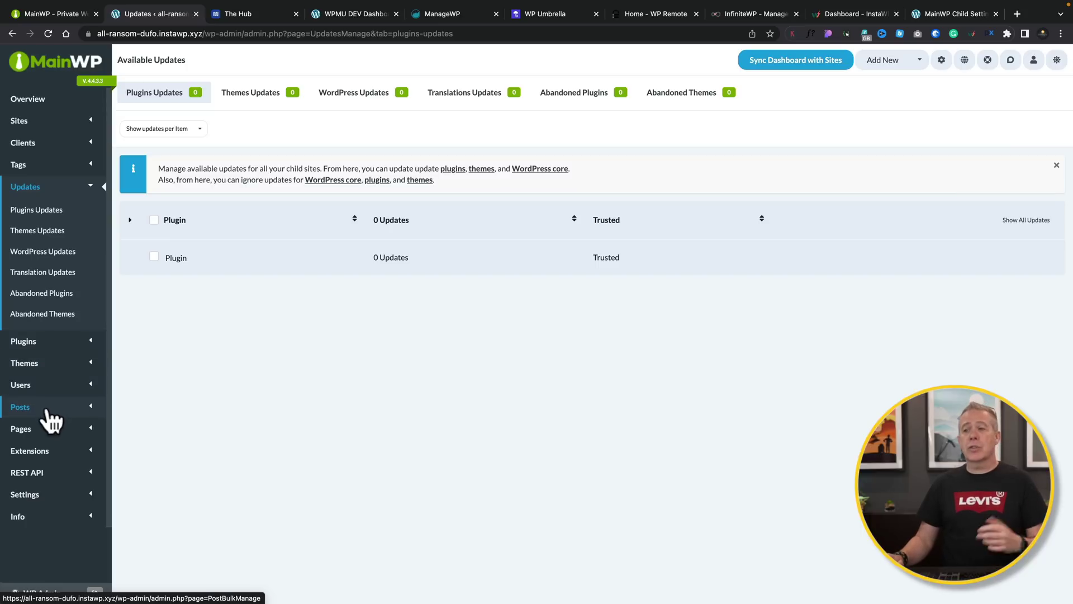
click(40, 410)
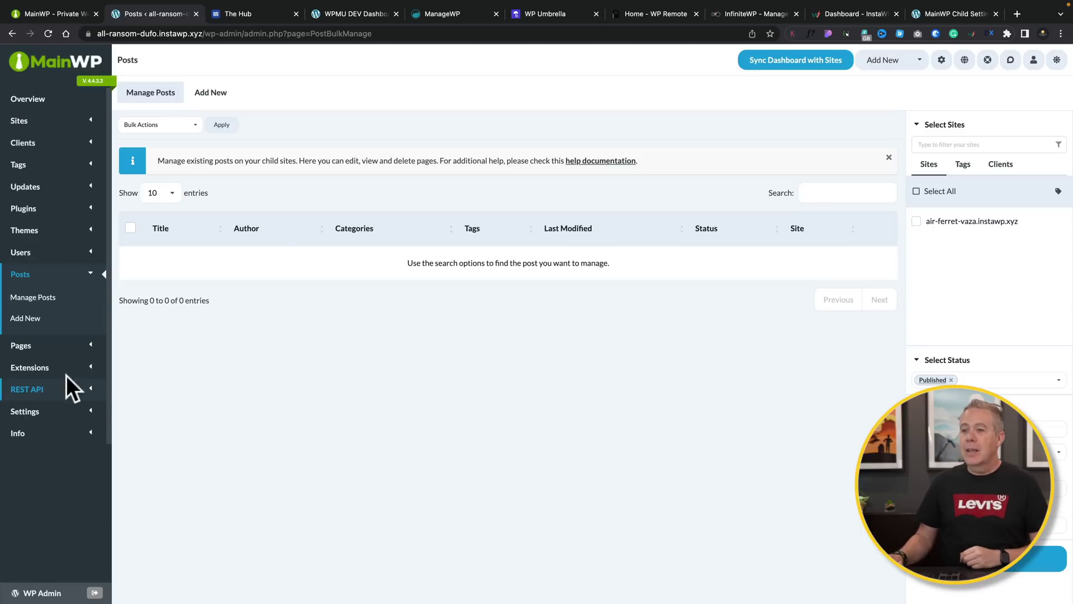
From the Extensions page, open the full MainWP extensions catalogue in a new tab.
click(53, 368)
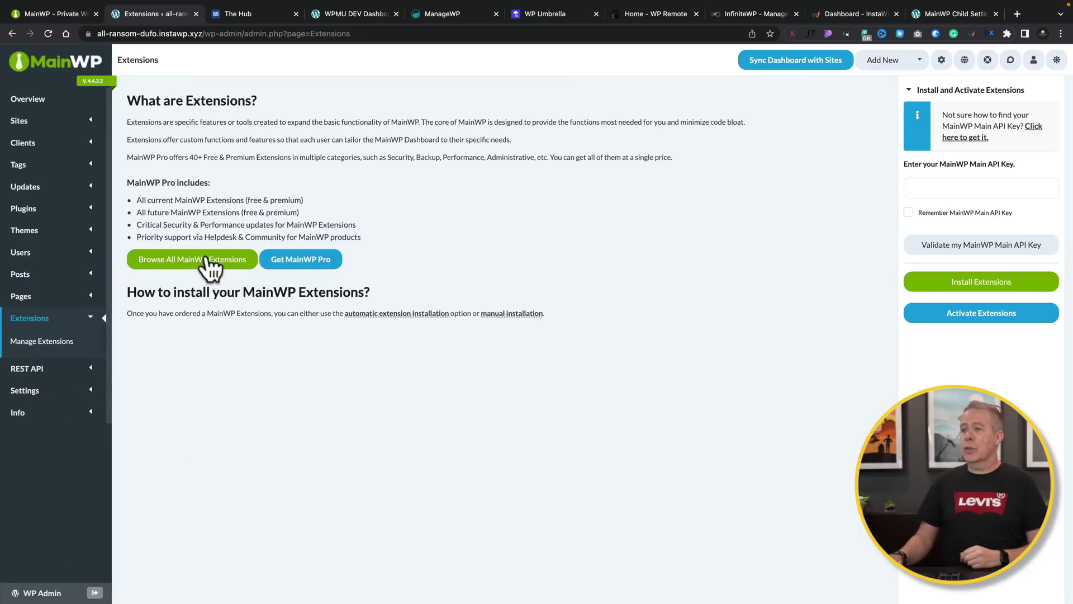
click(207, 255)
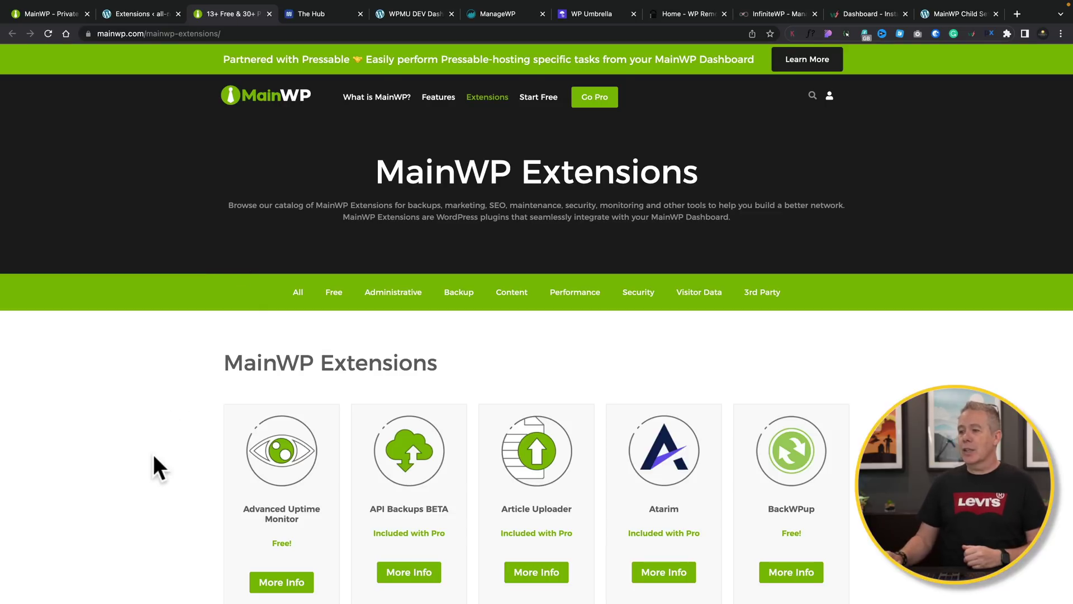
Scroll through the MainWP Extensions catalogue on mainwp.com to the end.
scroll(152, 459, down, 3)
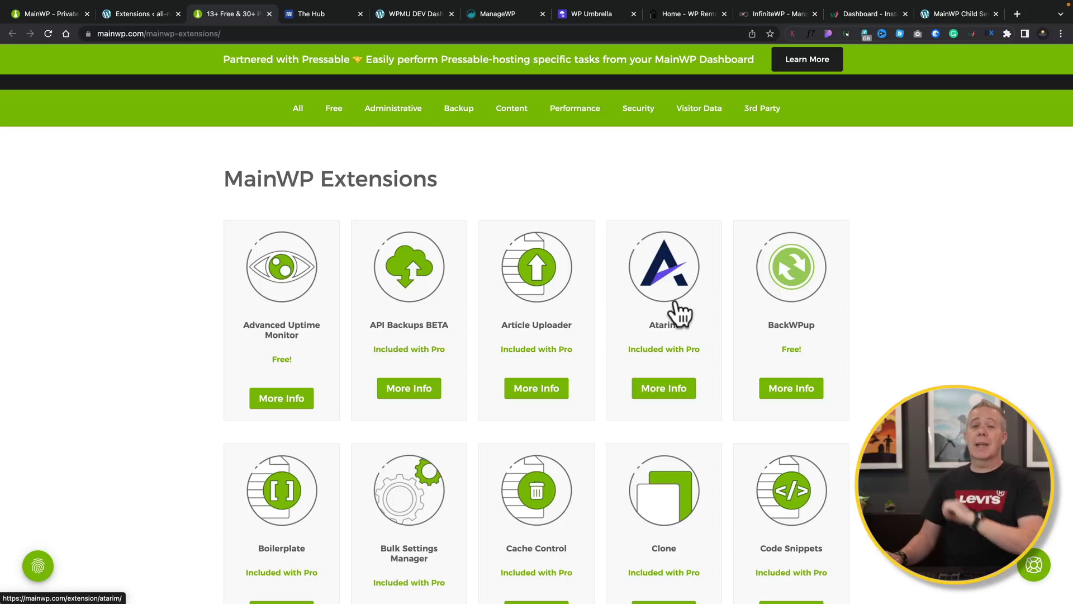
scroll(836, 409, down, 5)
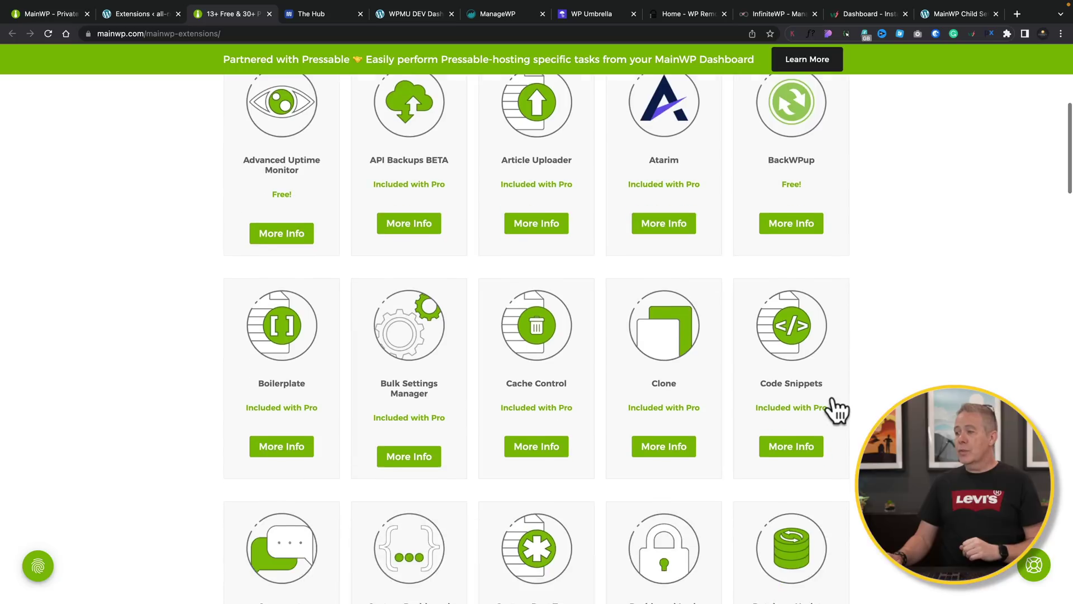
scroll(836, 409, down, 5)
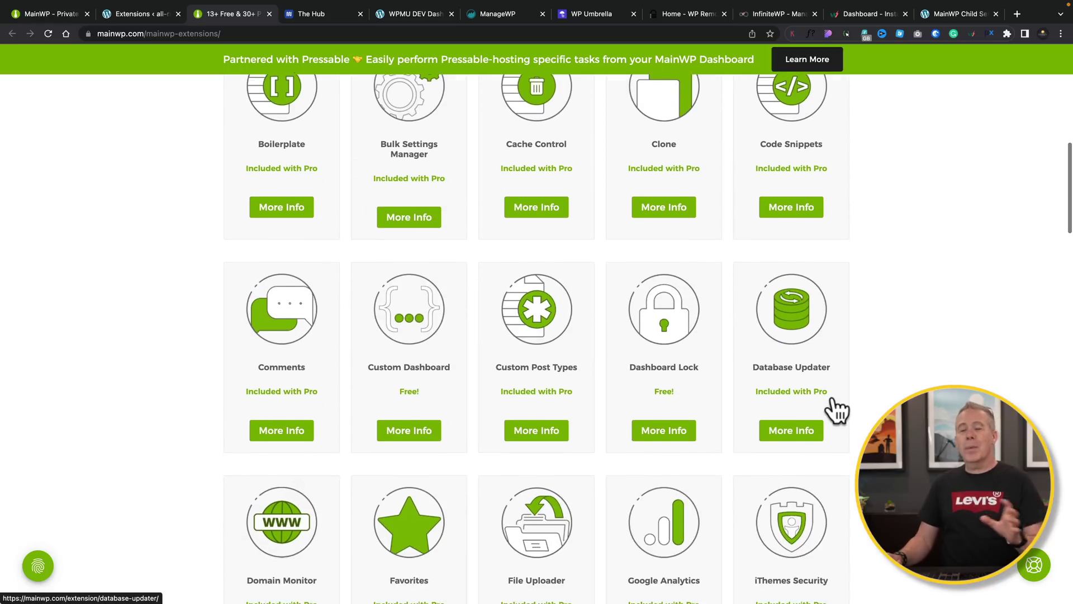
scroll(837, 411, down, 5)
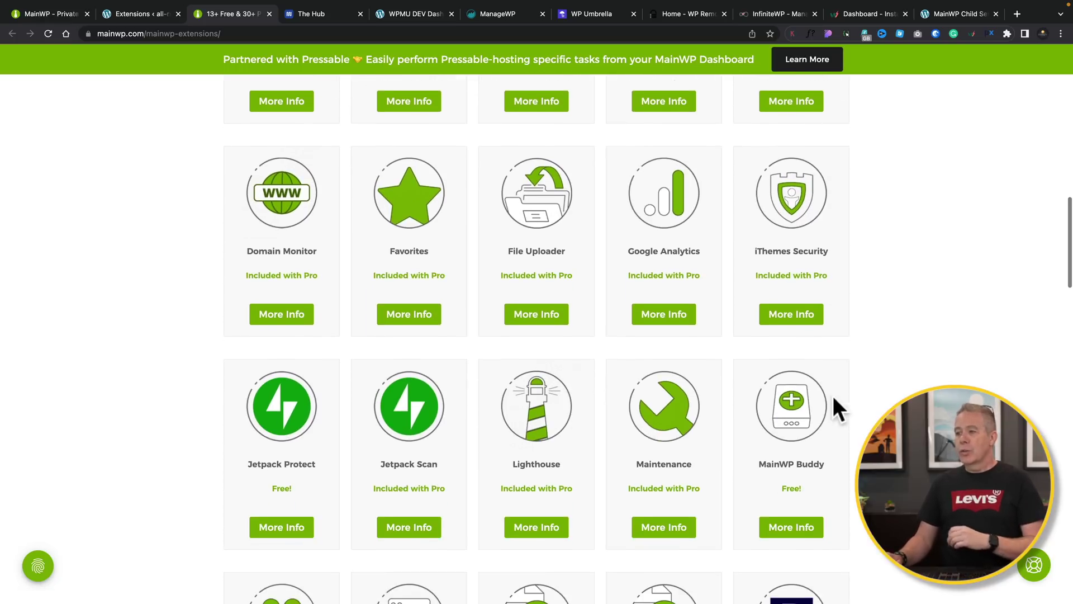
scroll(837, 411, down, 5)
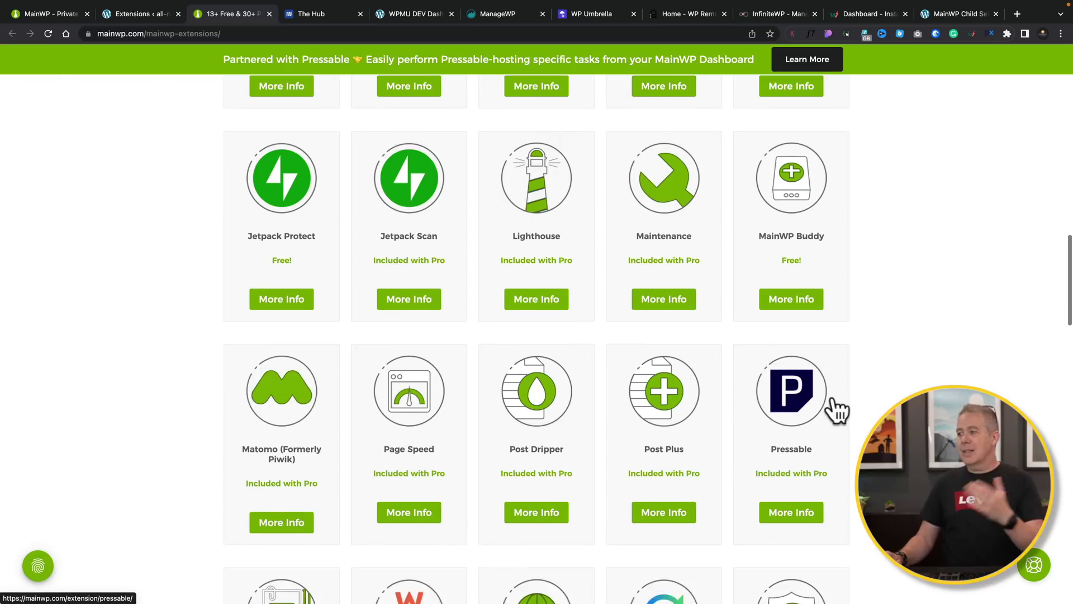
scroll(832, 396, down, 6)
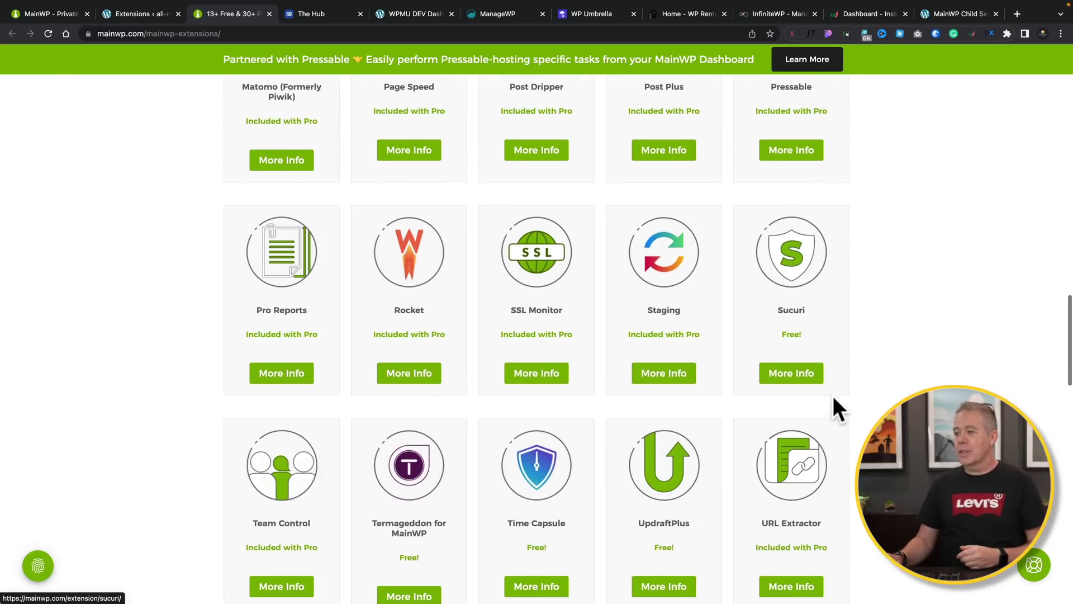
scroll(837, 411, down, 2)
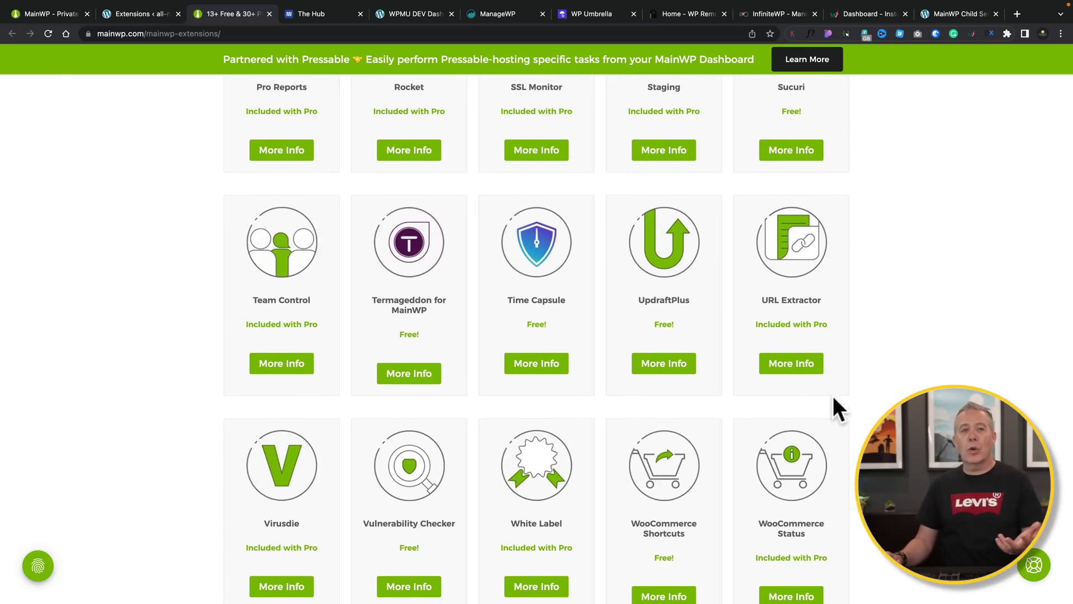
scroll(833, 396, down, 1)
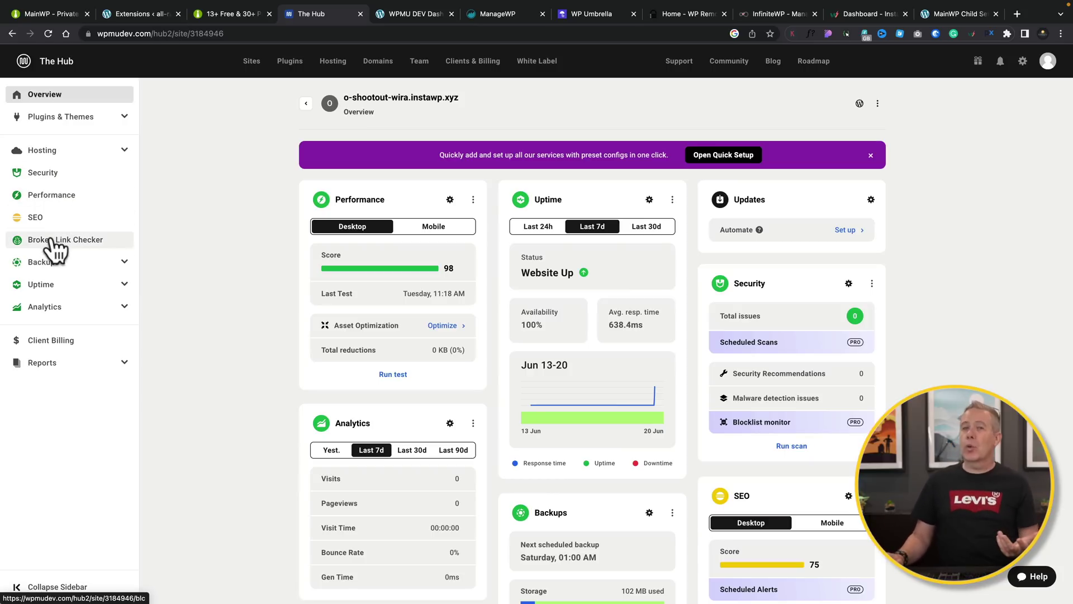
Open the Backups dashboard for o-shootout-wira.instawp.xyz in The Hub.
click(125, 263)
click(63, 285)
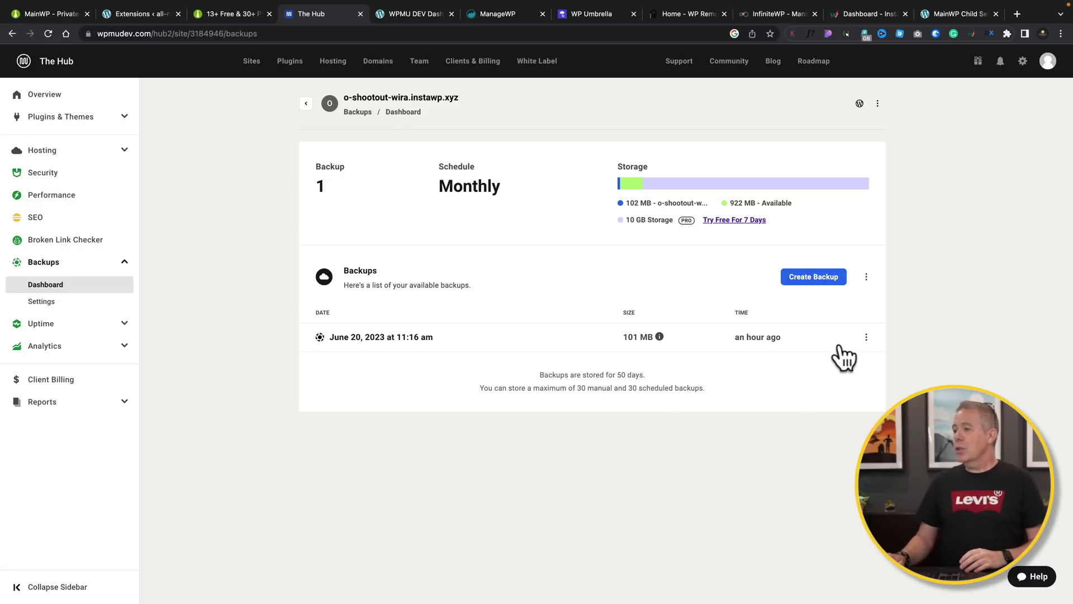
Start a new backup of o-shootout-wira.instawp.xyz, then expand the Uptime options.
click(808, 277)
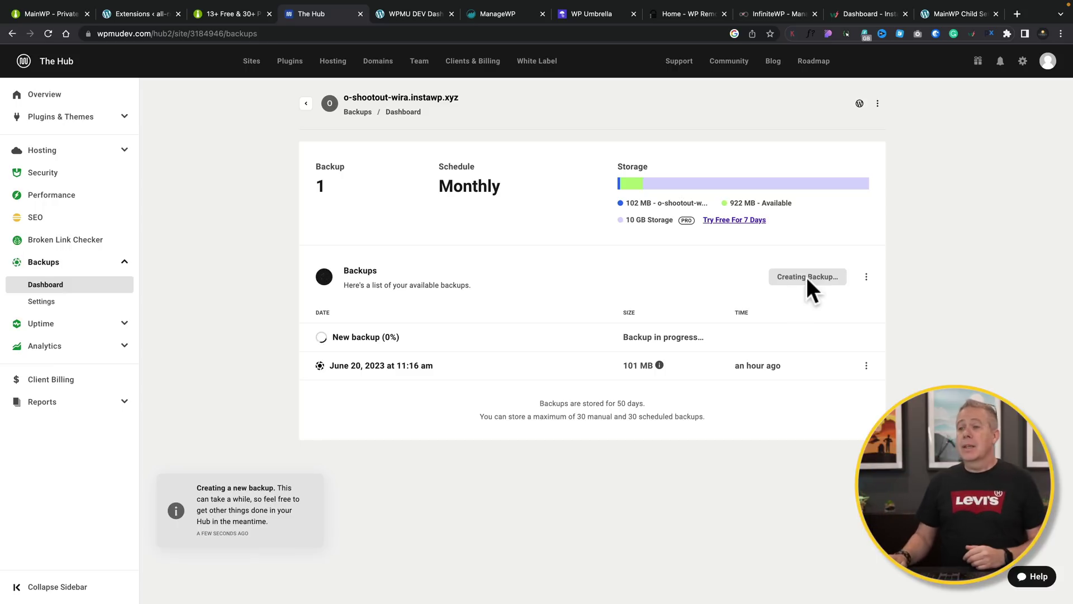
click(41, 329)
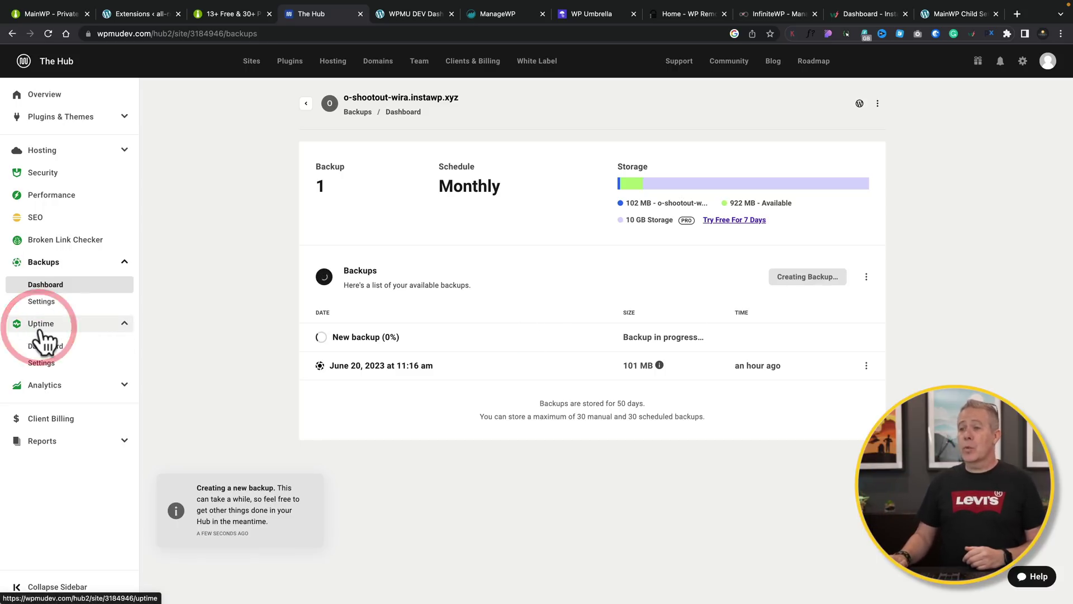
Review the site's Uptime dashboard, then open Broken Link Checker showing 0 broken of 590 links.
click(43, 345)
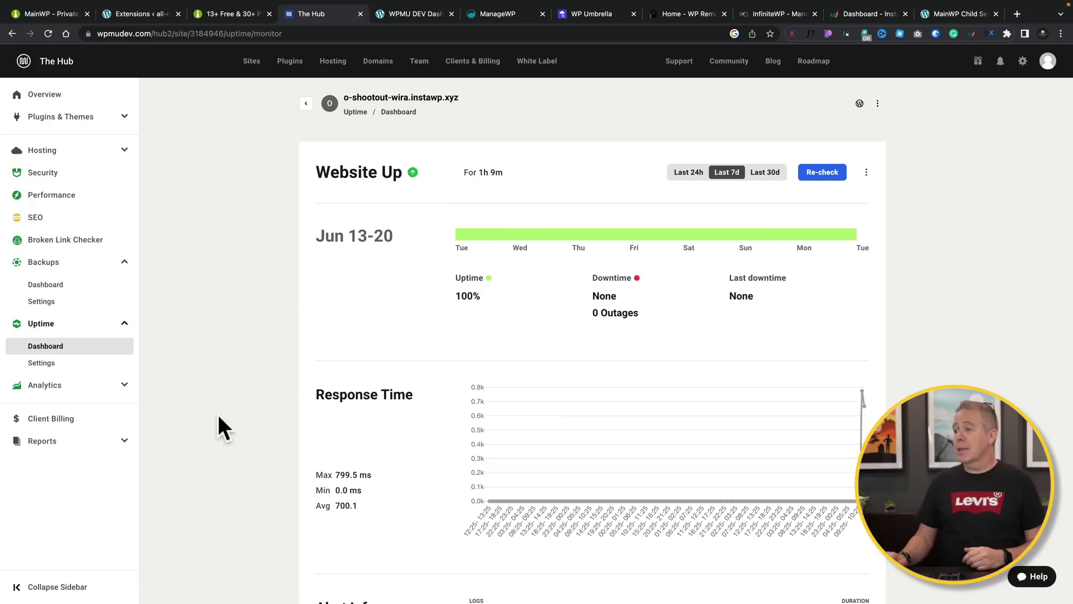
scroll(224, 425, down, 2)
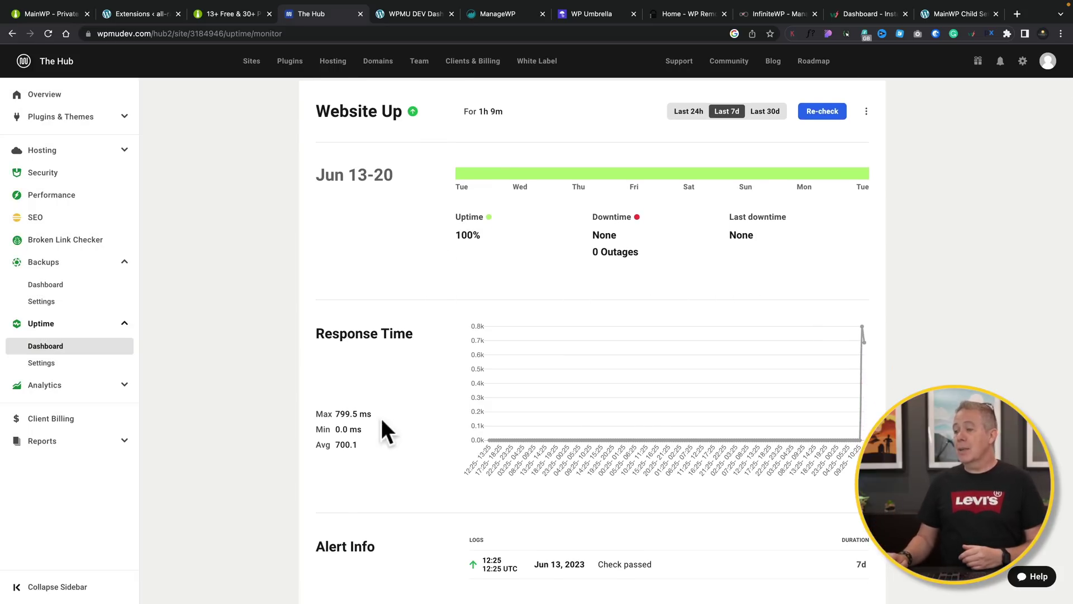
scroll(382, 426, down, 1)
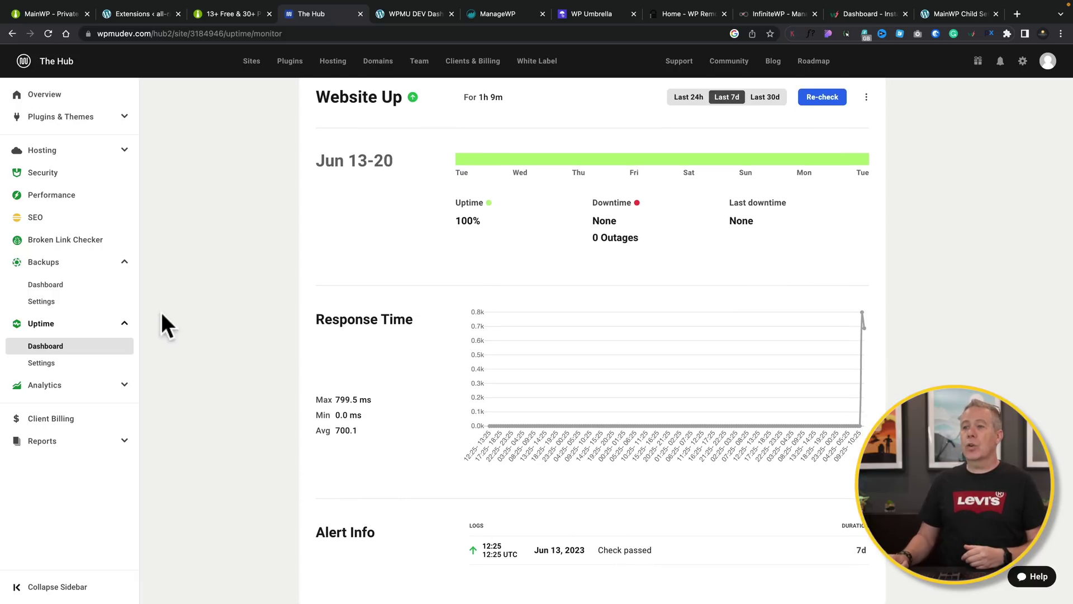
click(66, 242)
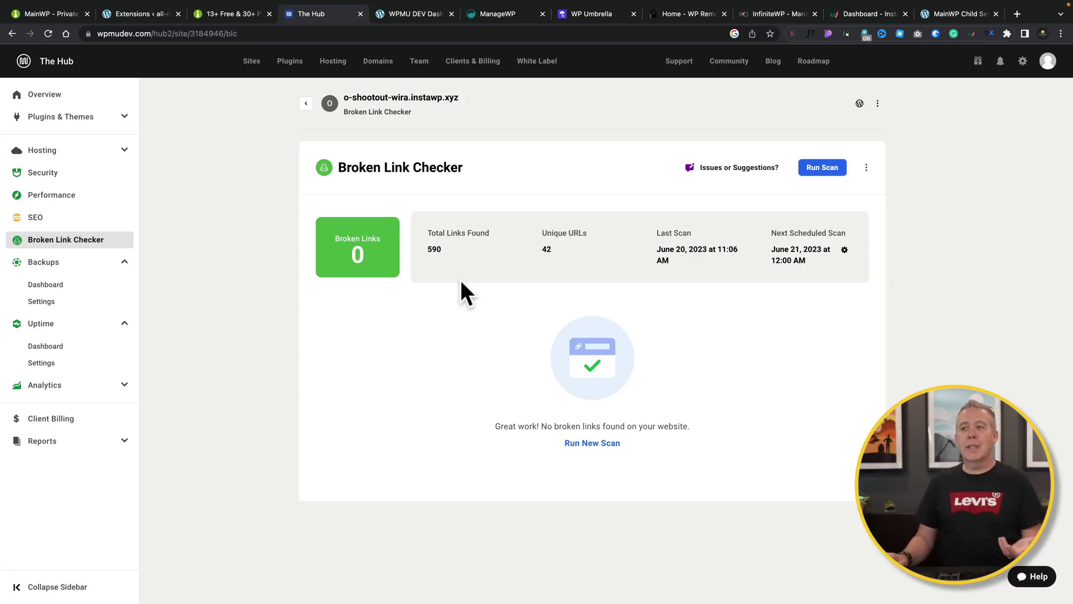
Review the site's Performance overview with its desktop score of 98 and speed test metrics.
click(40, 199)
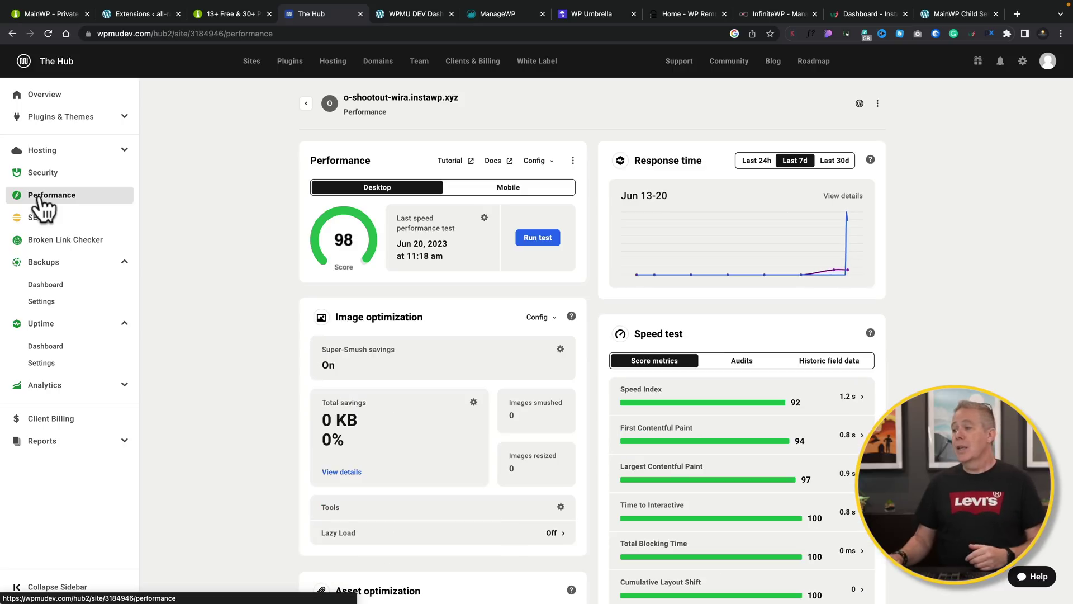
scroll(242, 432, down, 1)
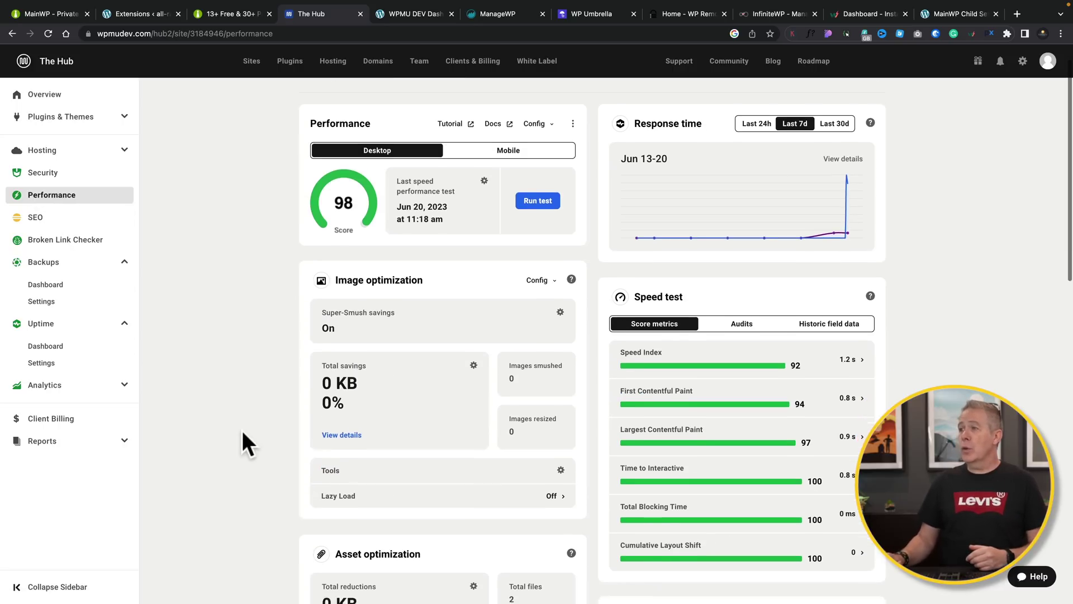
scroll(242, 431, down, 1)
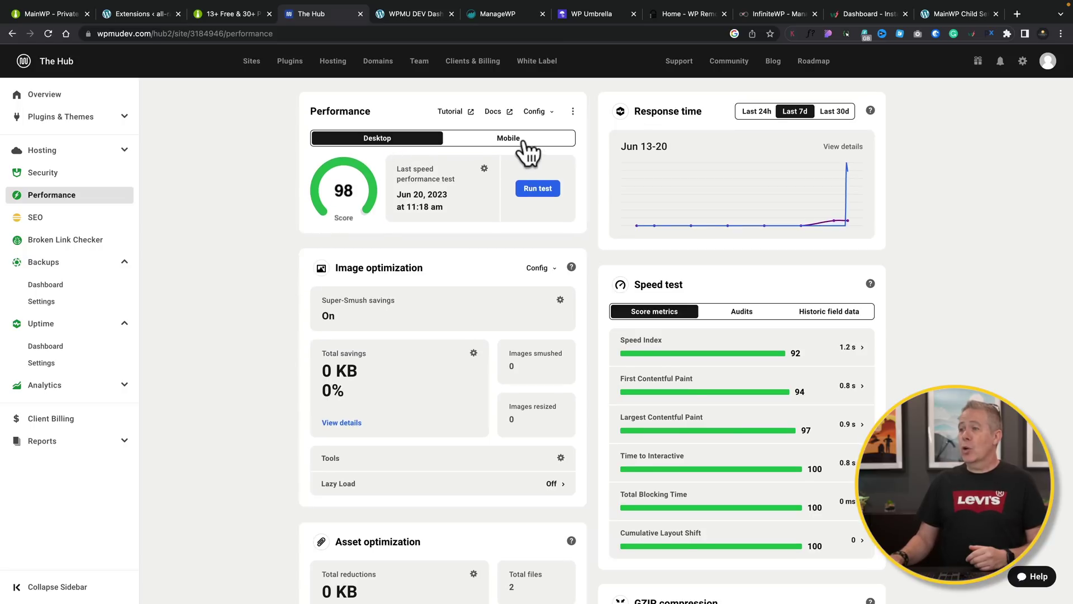
scroll(265, 390, down, 1)
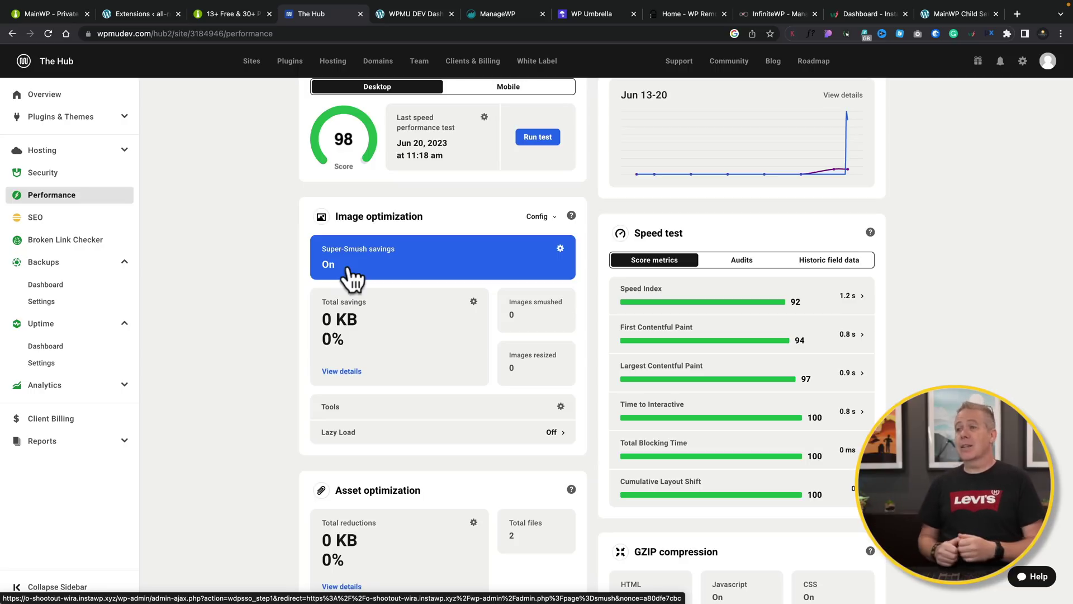
click(58, 173)
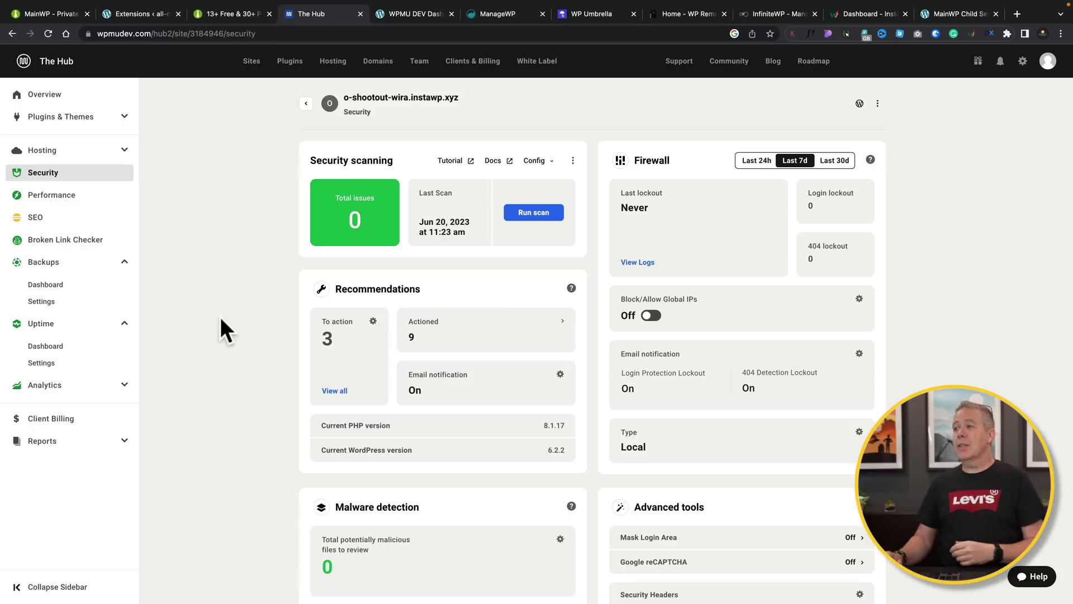
Scroll through the Security overview showing 0 issues, then expand the Hosting options.
scroll(220, 317, down, 1)
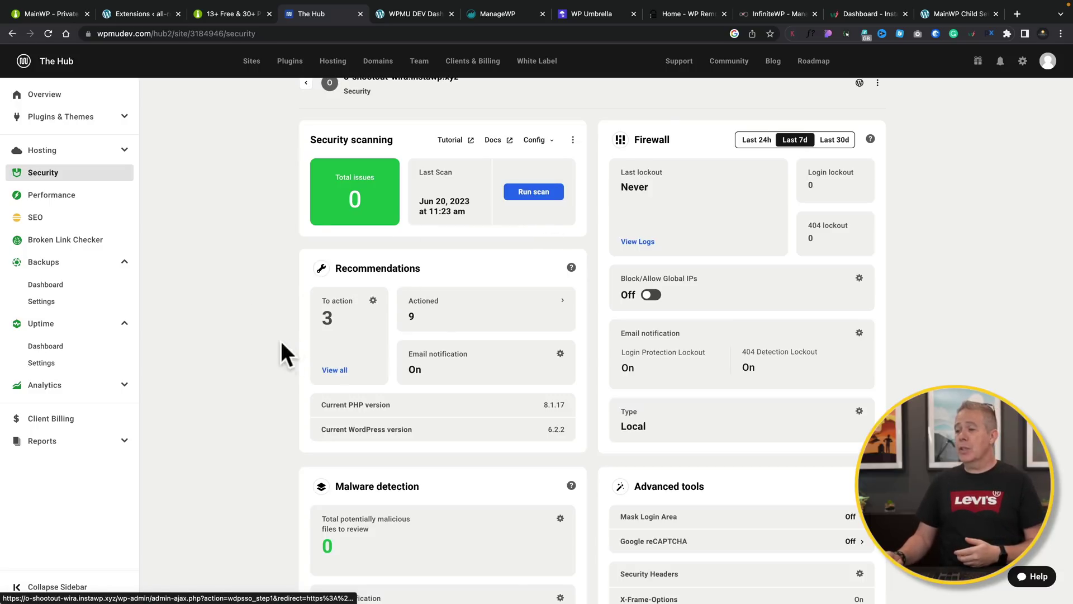
scroll(264, 450, down, 4)
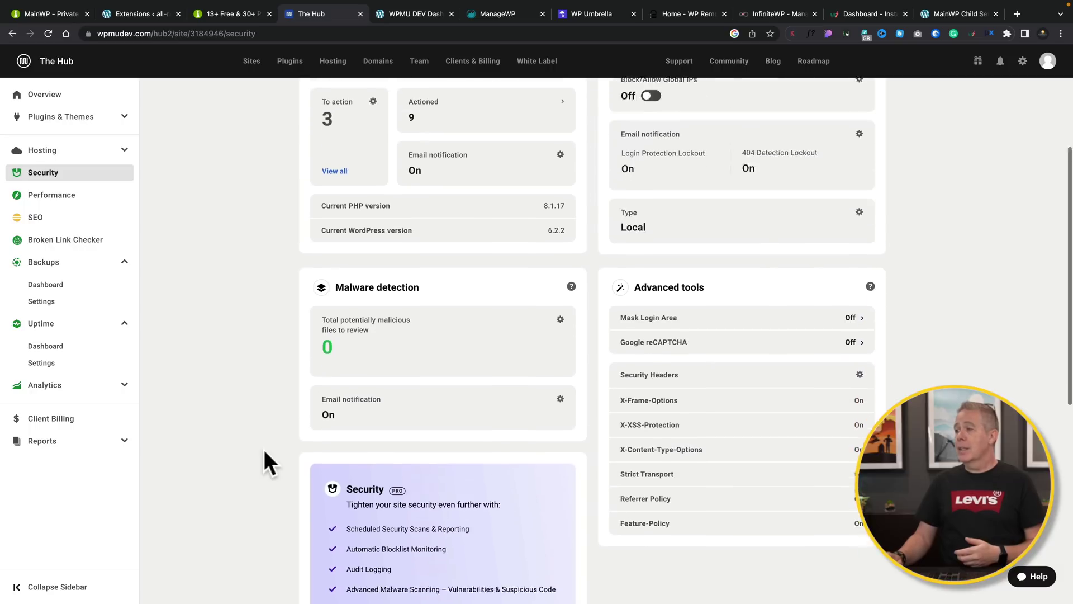
scroll(264, 450, up, 3)
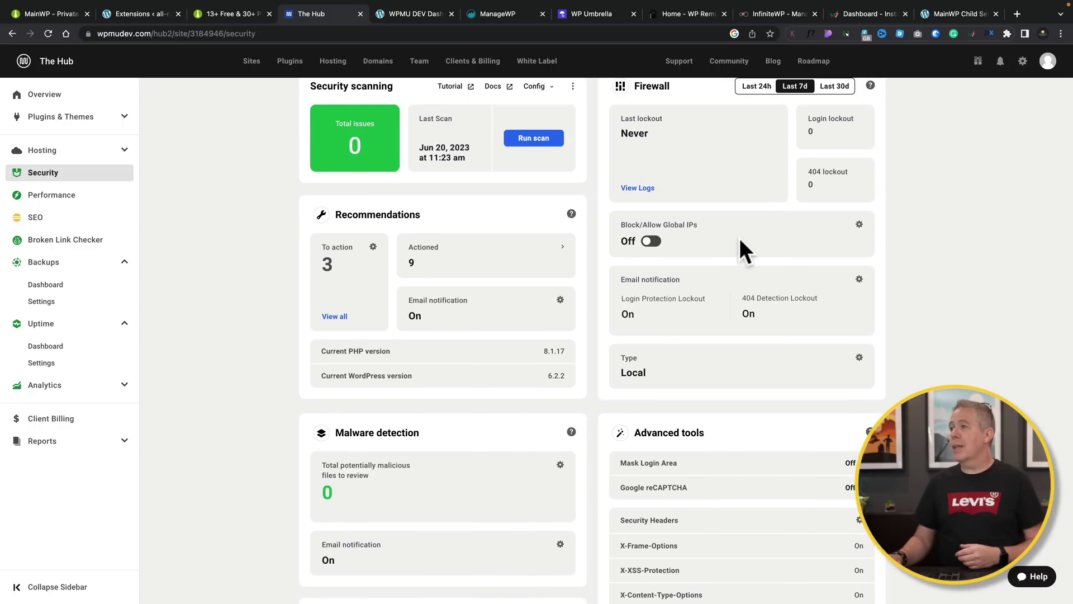
scroll(740, 239, up, 2)
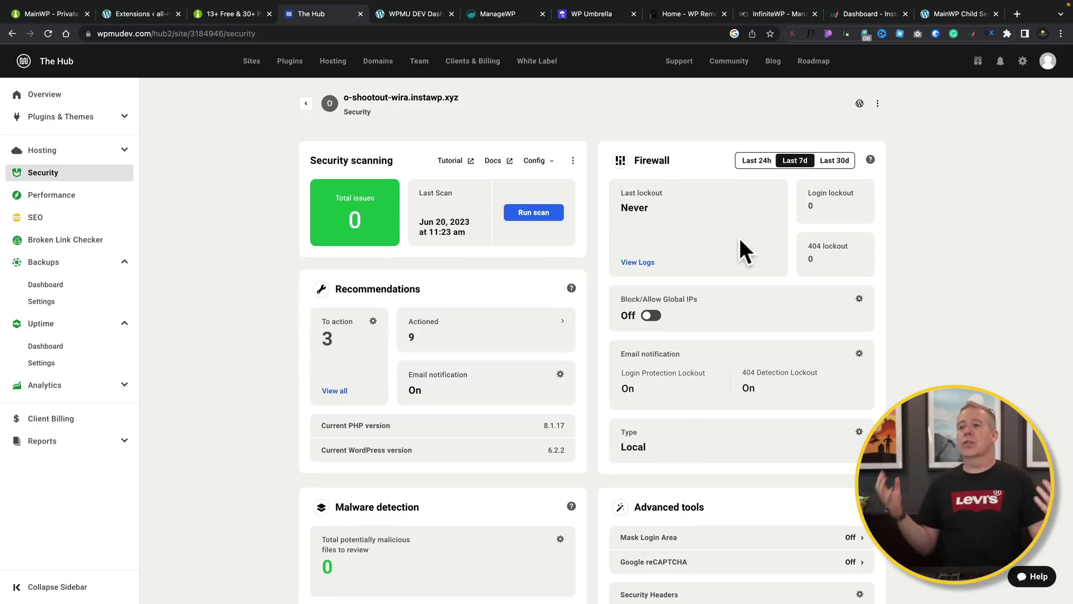
click(111, 150)
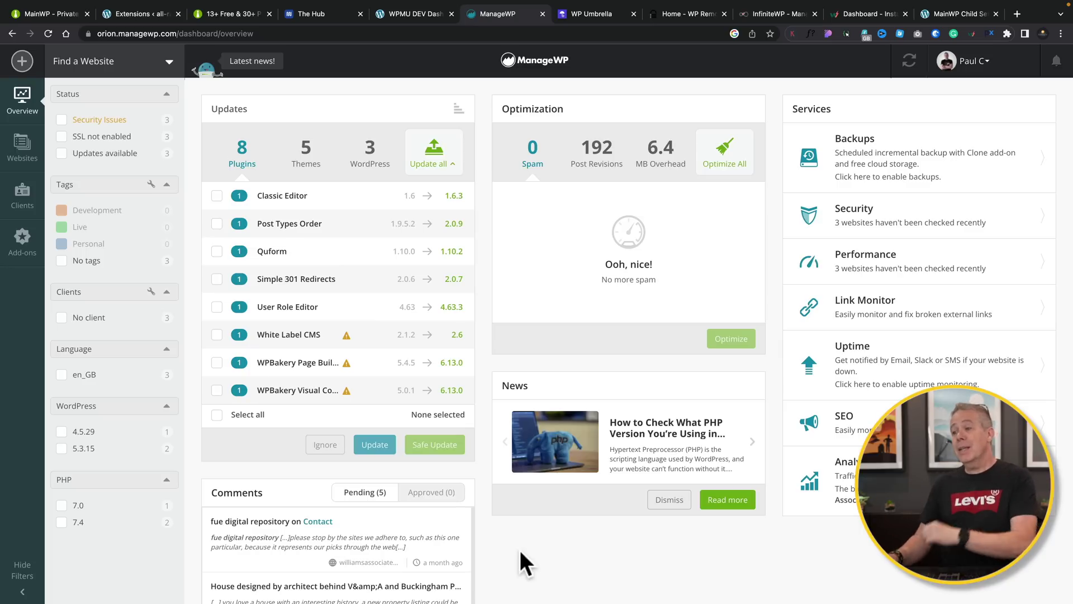
Switch from the ManageWP overview to the Add-ons tools page listing the websites.
click(535, 550)
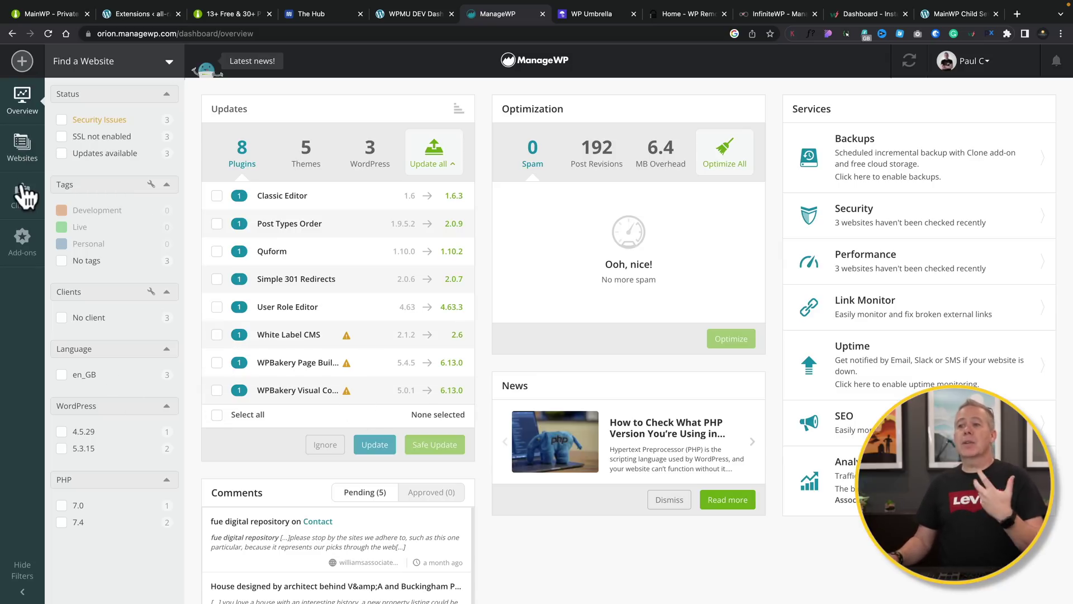
click(22, 237)
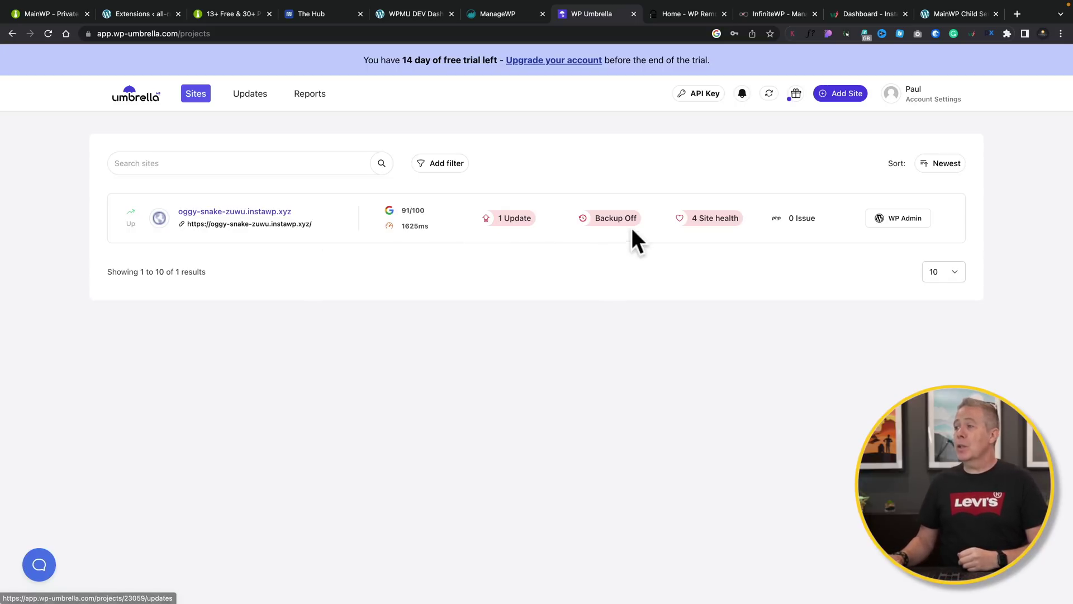
Check site health, then open the 1 pending update for oggy-snake-zuwu.instawp.xyz.
mouse_move(709, 224)
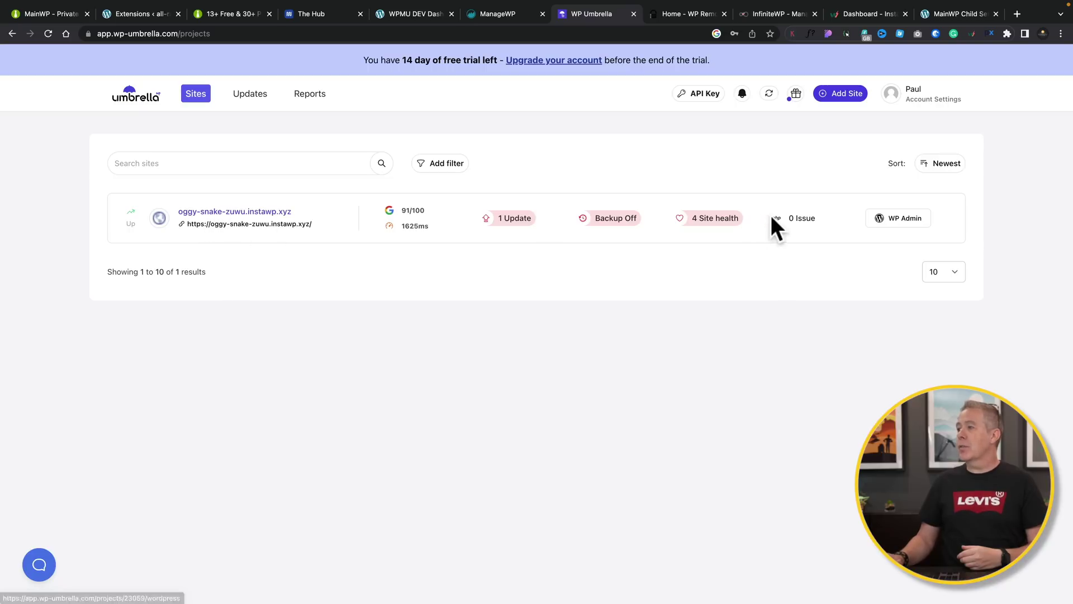
click(512, 218)
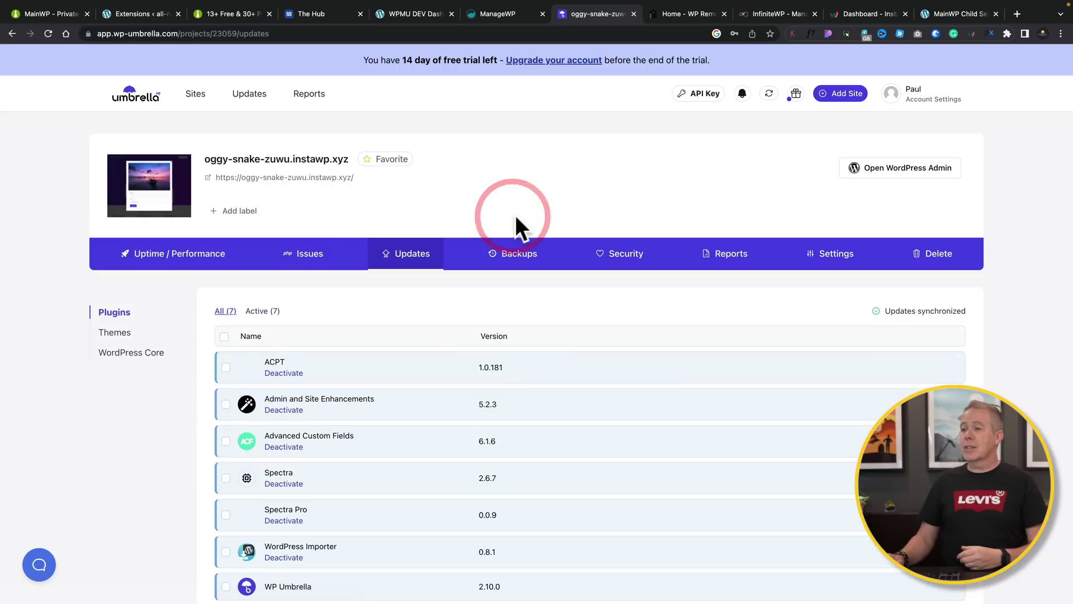
Browse the site's Themes, Backups, Security and Reports tabs in WP Umbrella.
scroll(164, 418, down, 1)
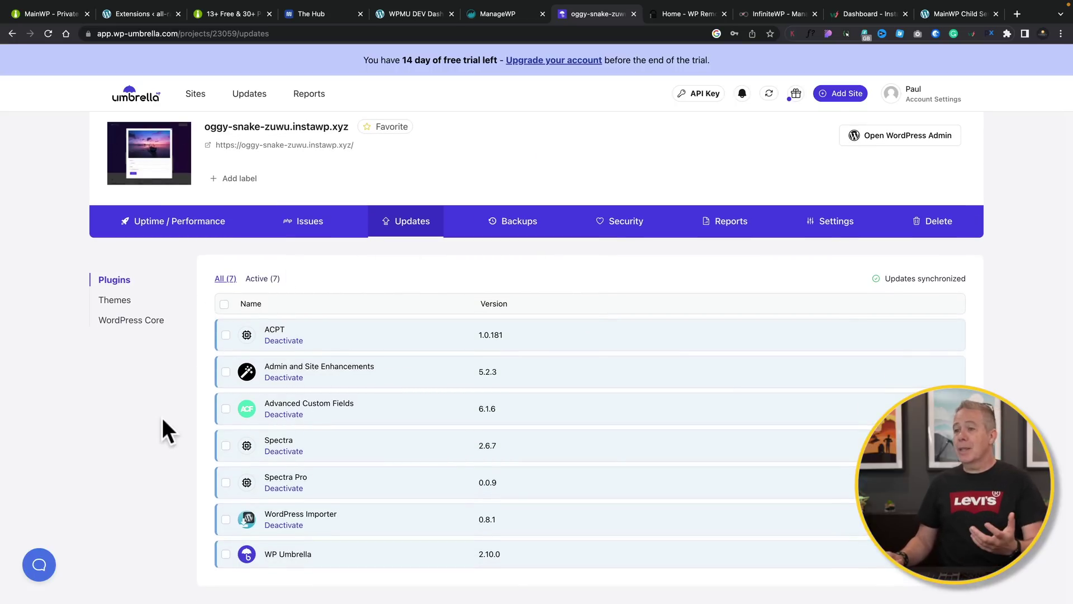
click(125, 302)
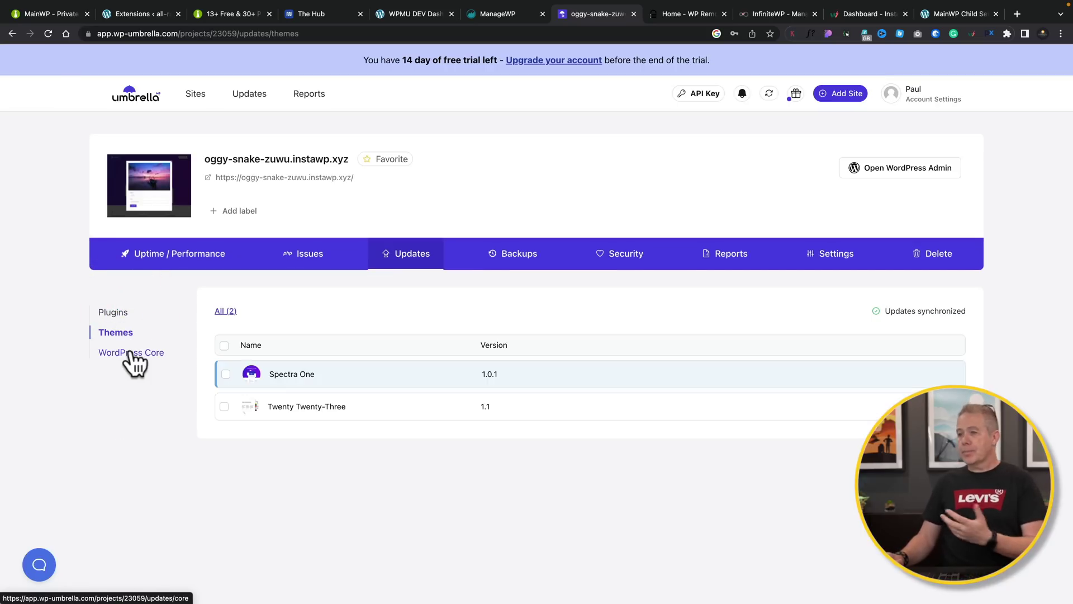
click(509, 259)
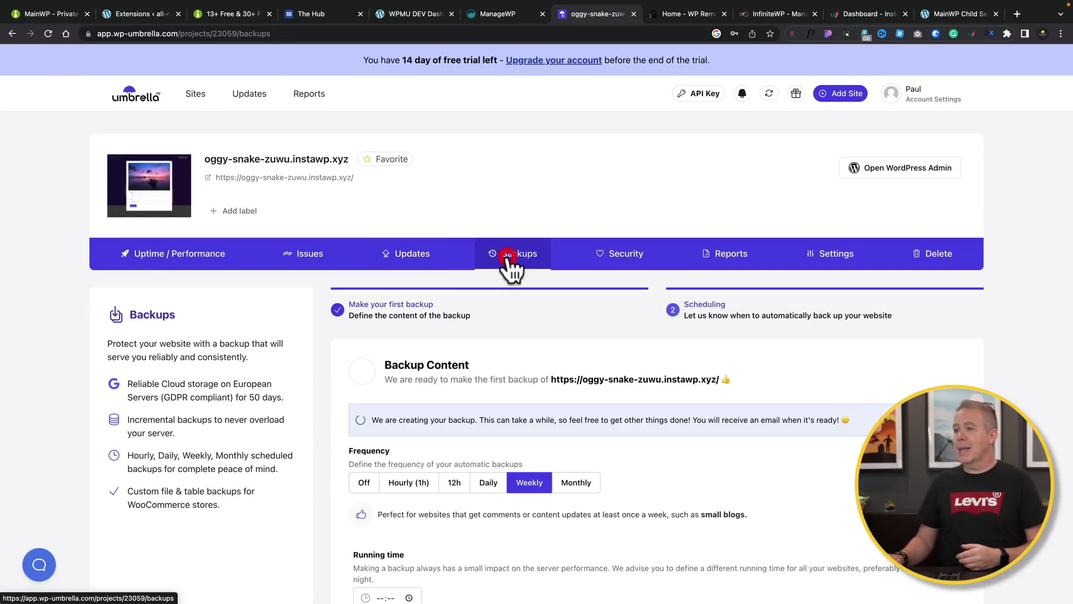
scroll(735, 457, down, 2)
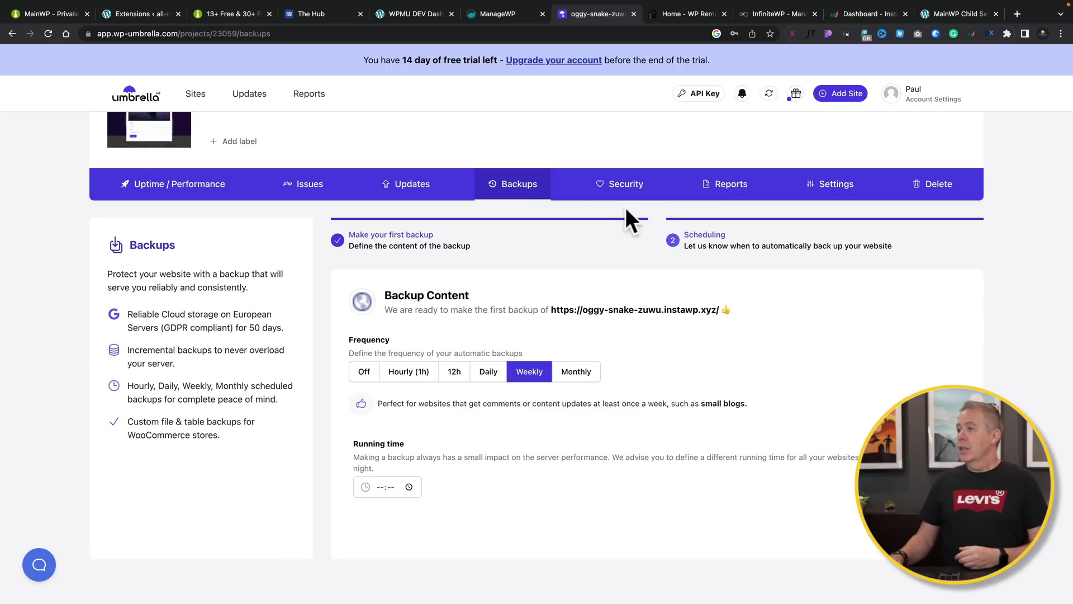
click(623, 191)
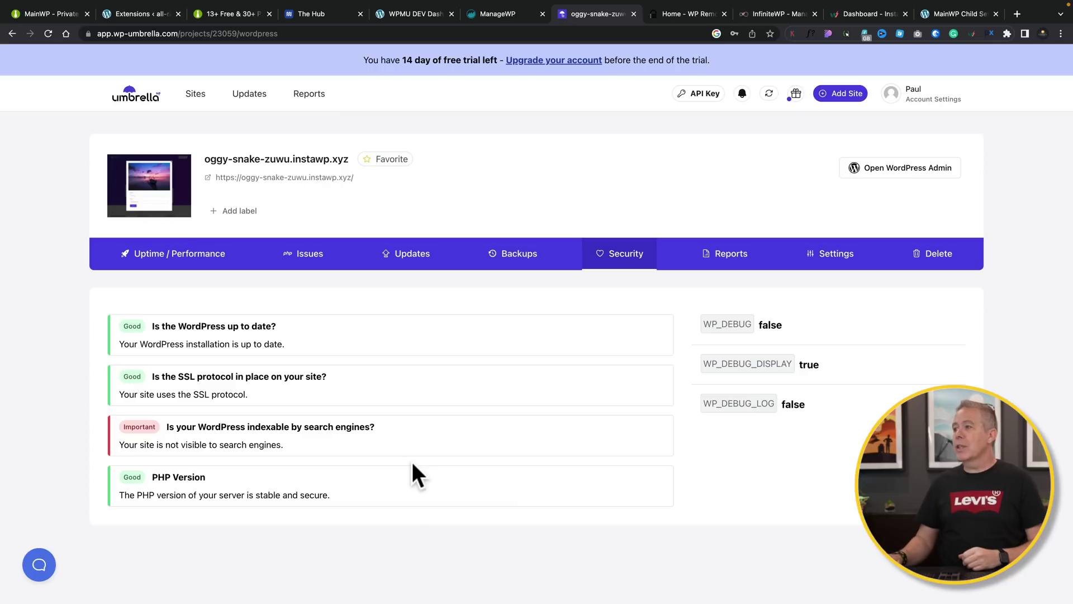
click(731, 258)
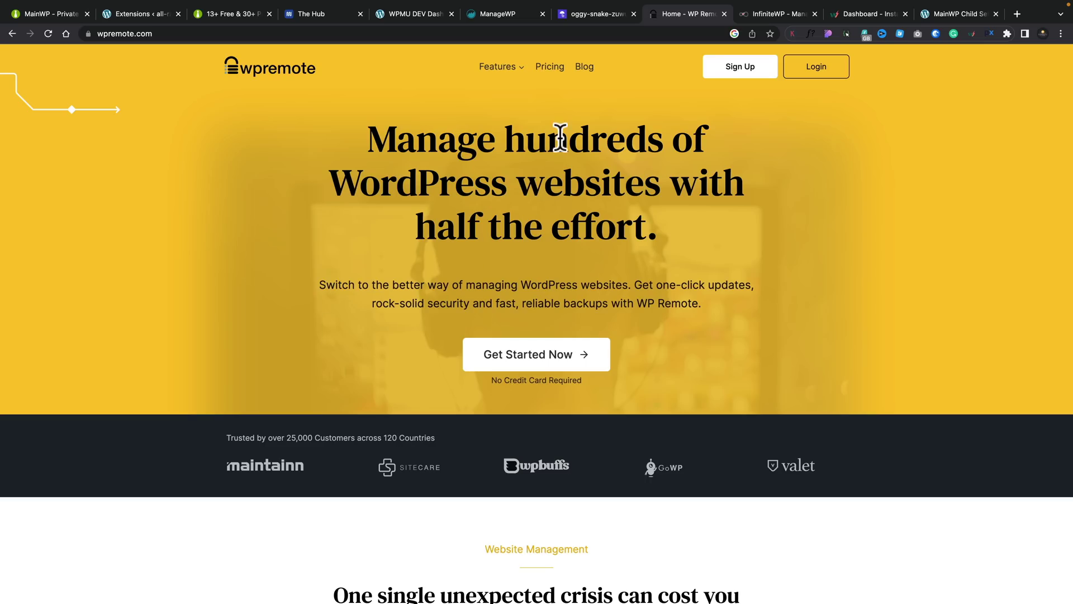
View WP Remote's 5-site plans: Basic $29, Plus $49 and Pro $99 per month.
click(548, 67)
scroll(197, 497, down, 5)
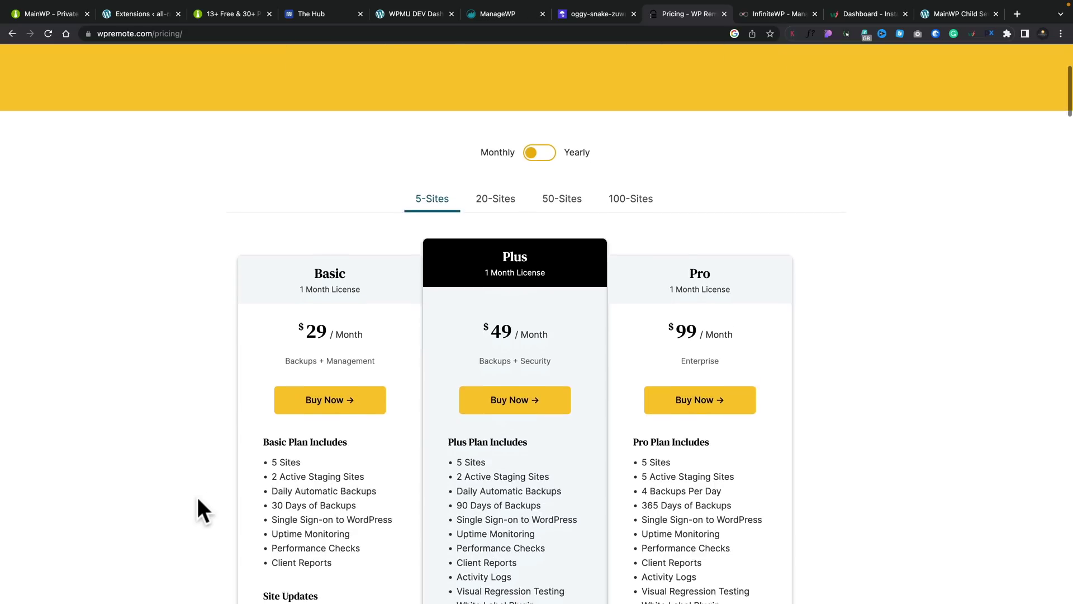
scroll(196, 497, down, 1)
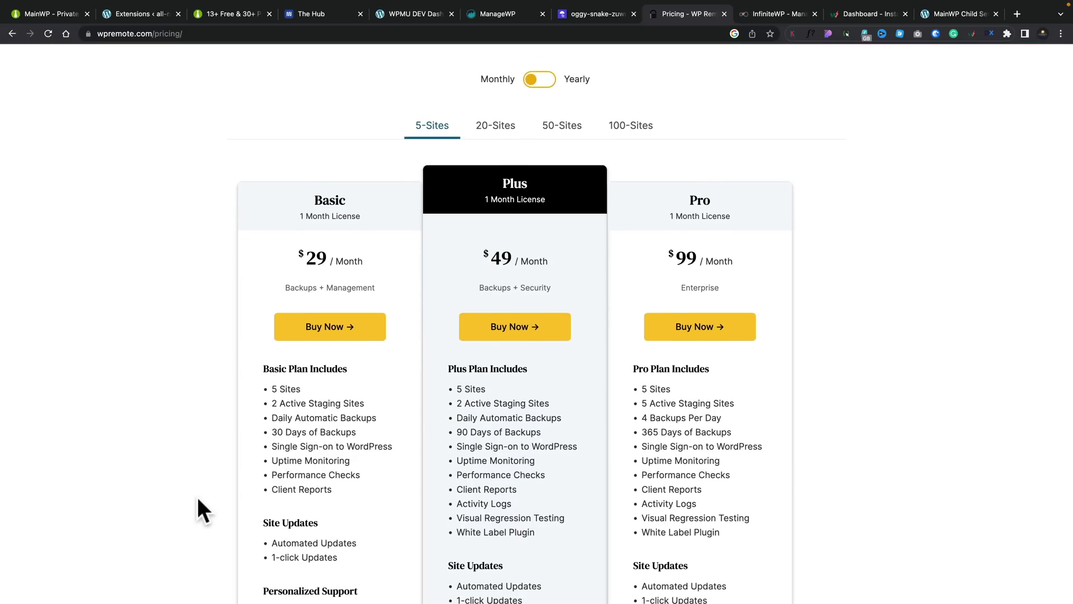
scroll(197, 497, down, 1)
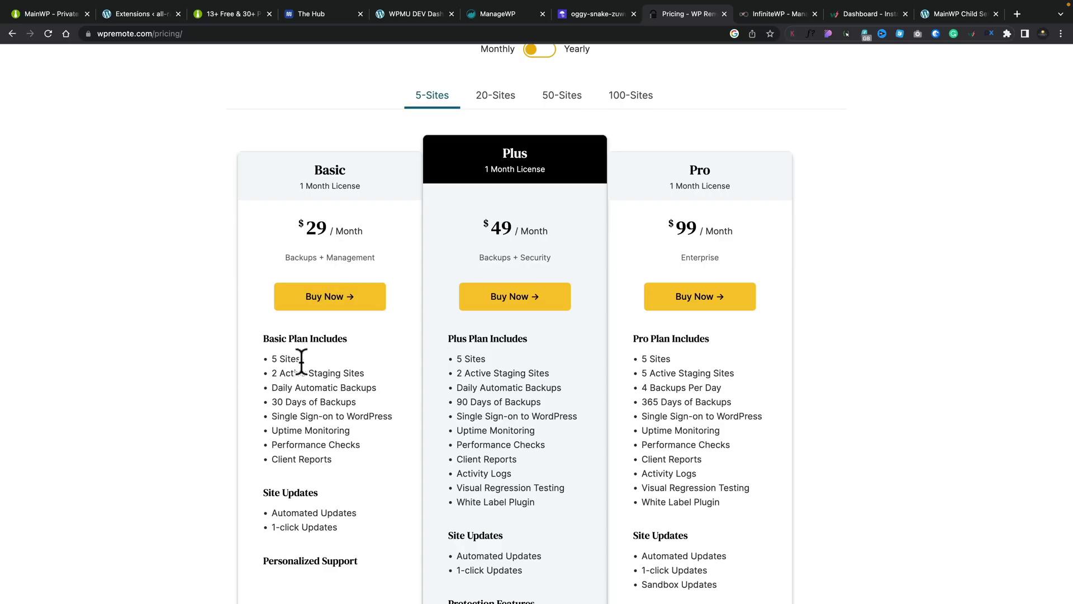
scroll(211, 419, down, 1)
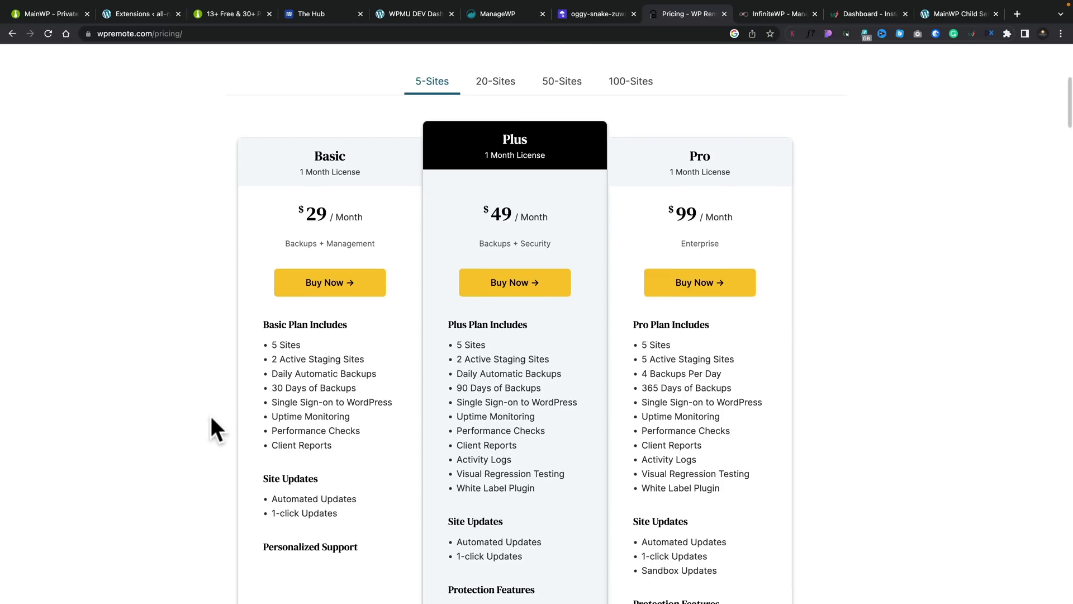